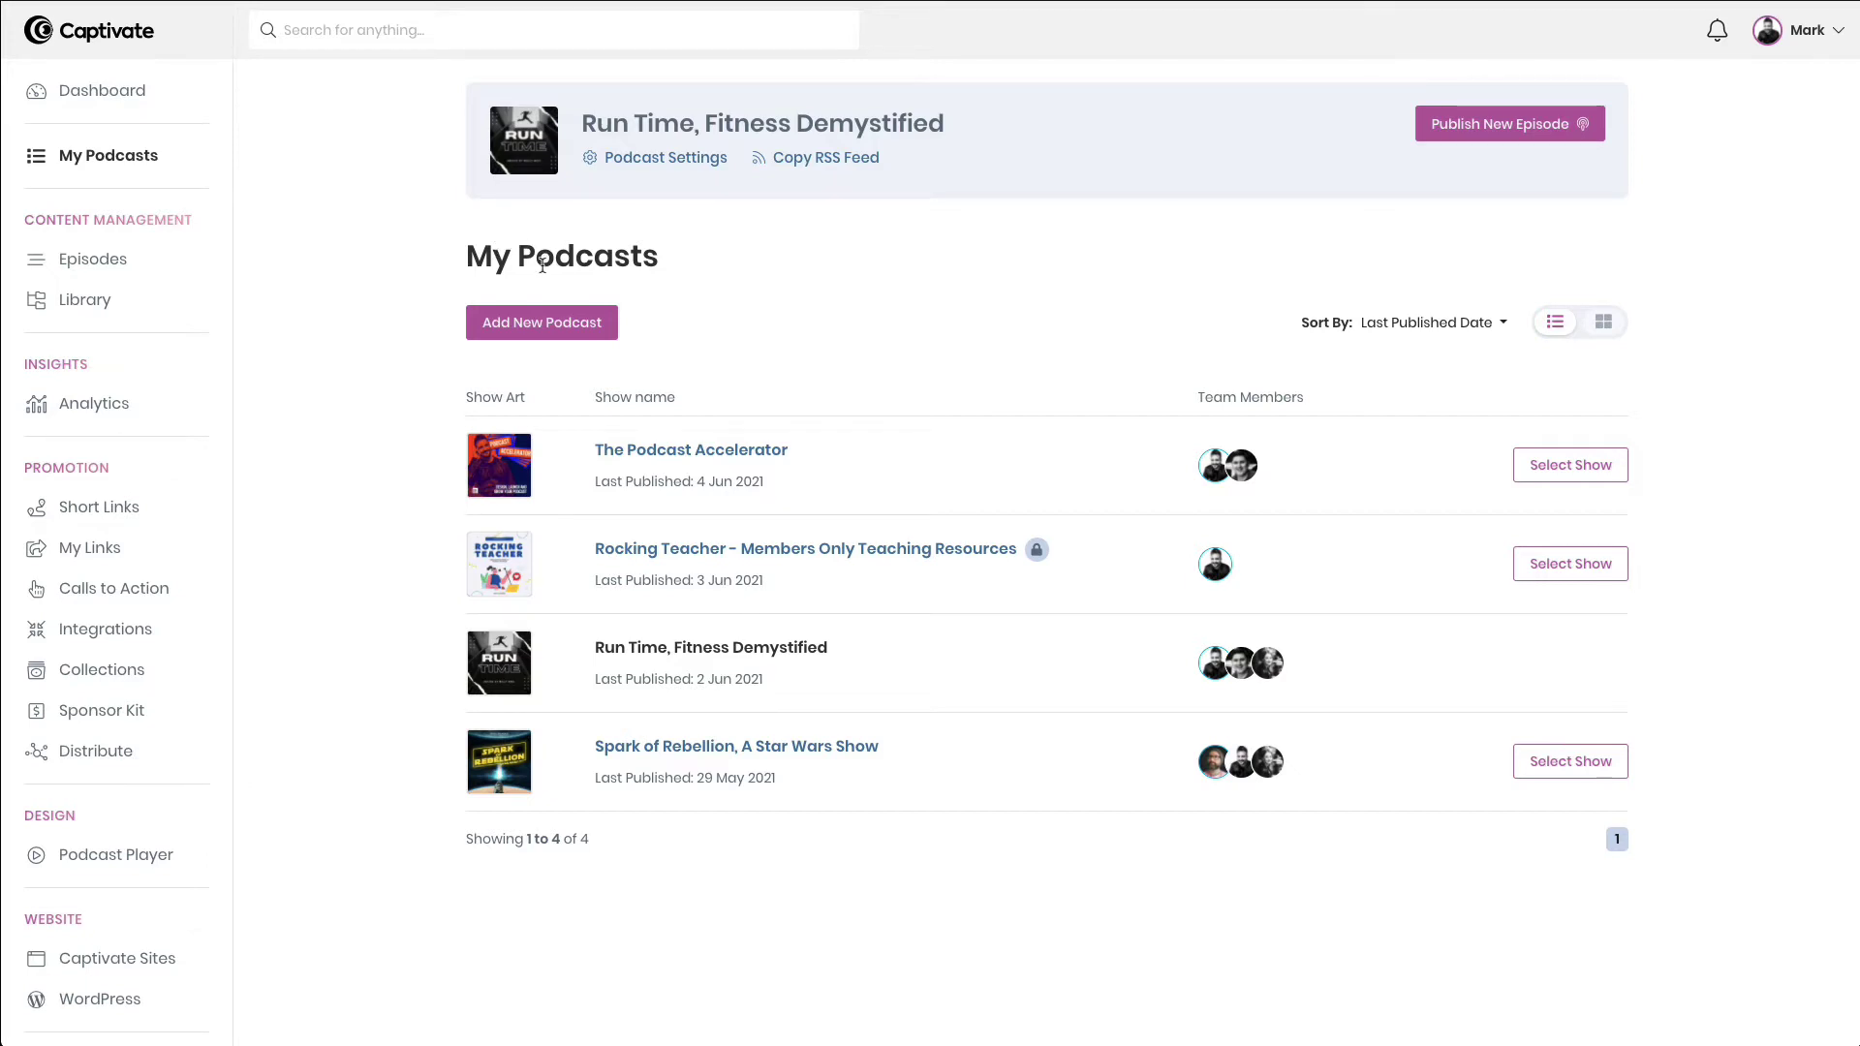
Start adding a new podcast to the account, created from scratch rather than imported.
{"action": "left_click", "coordinate": [544, 327]}
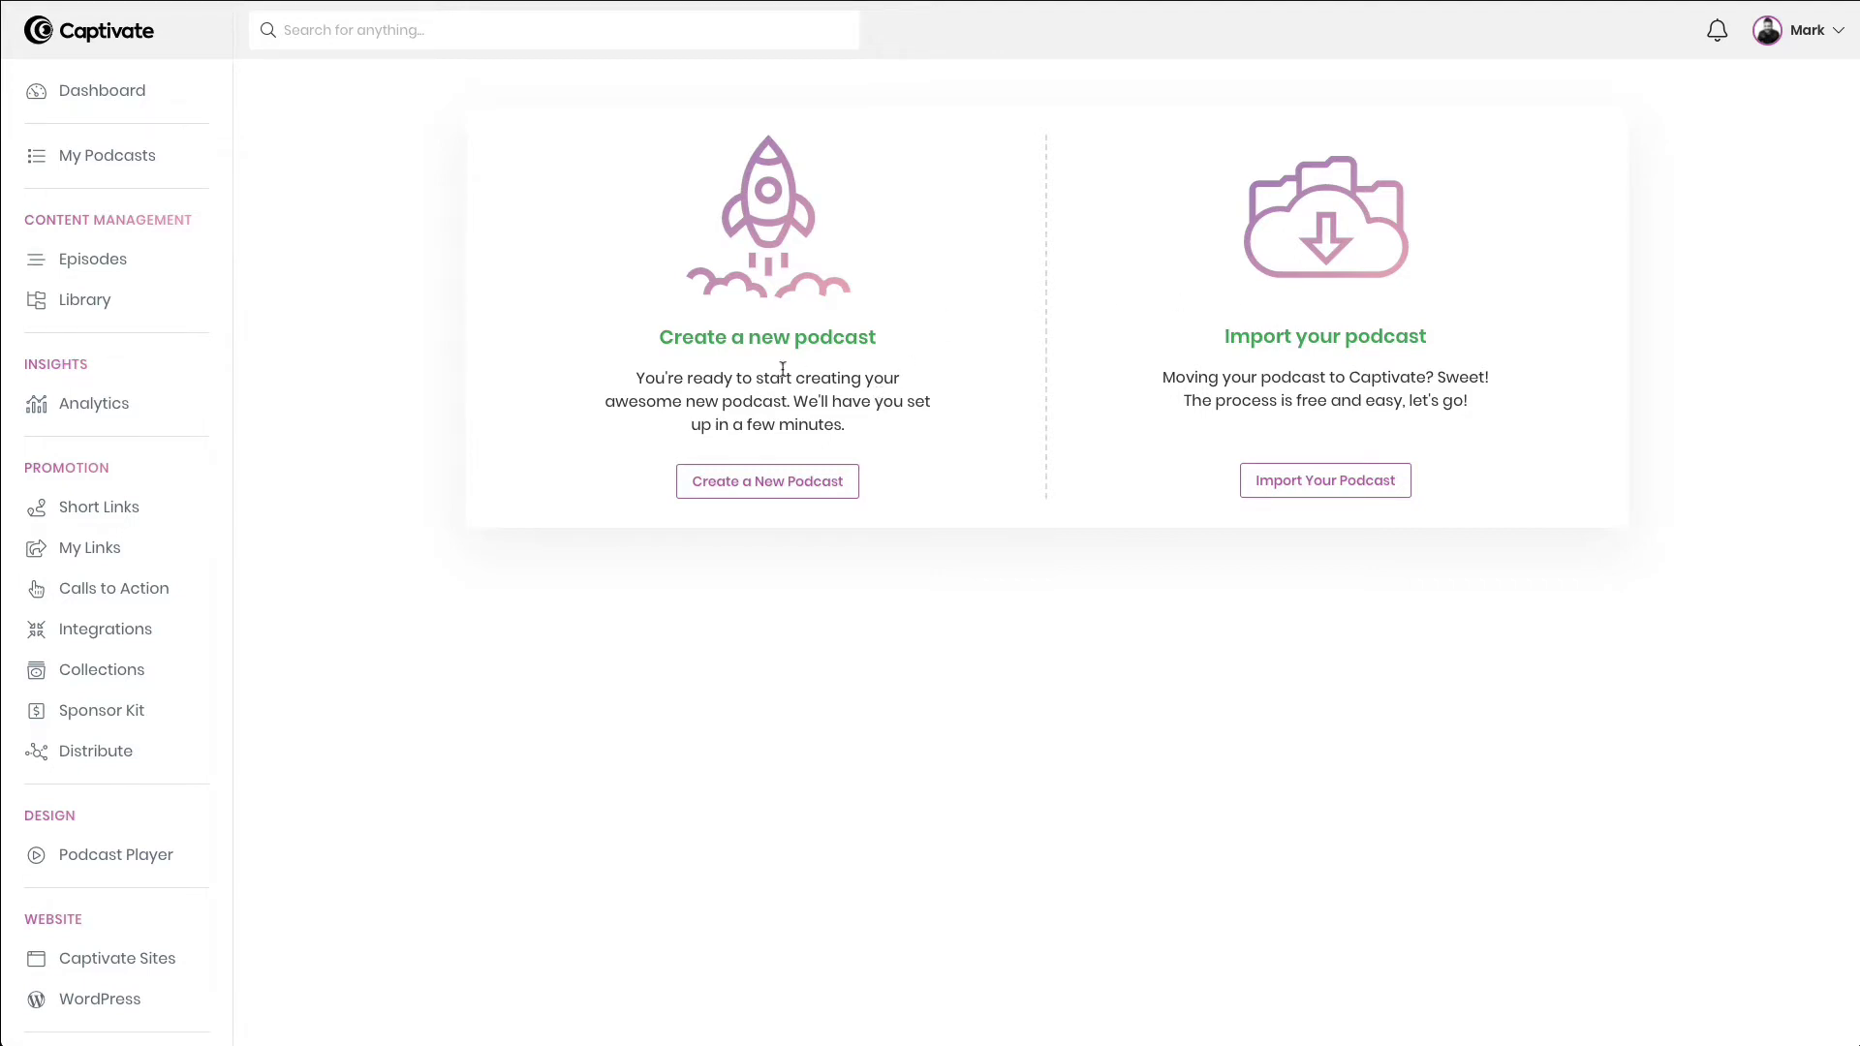
{"action": "left_click", "coordinate": [767, 481]}
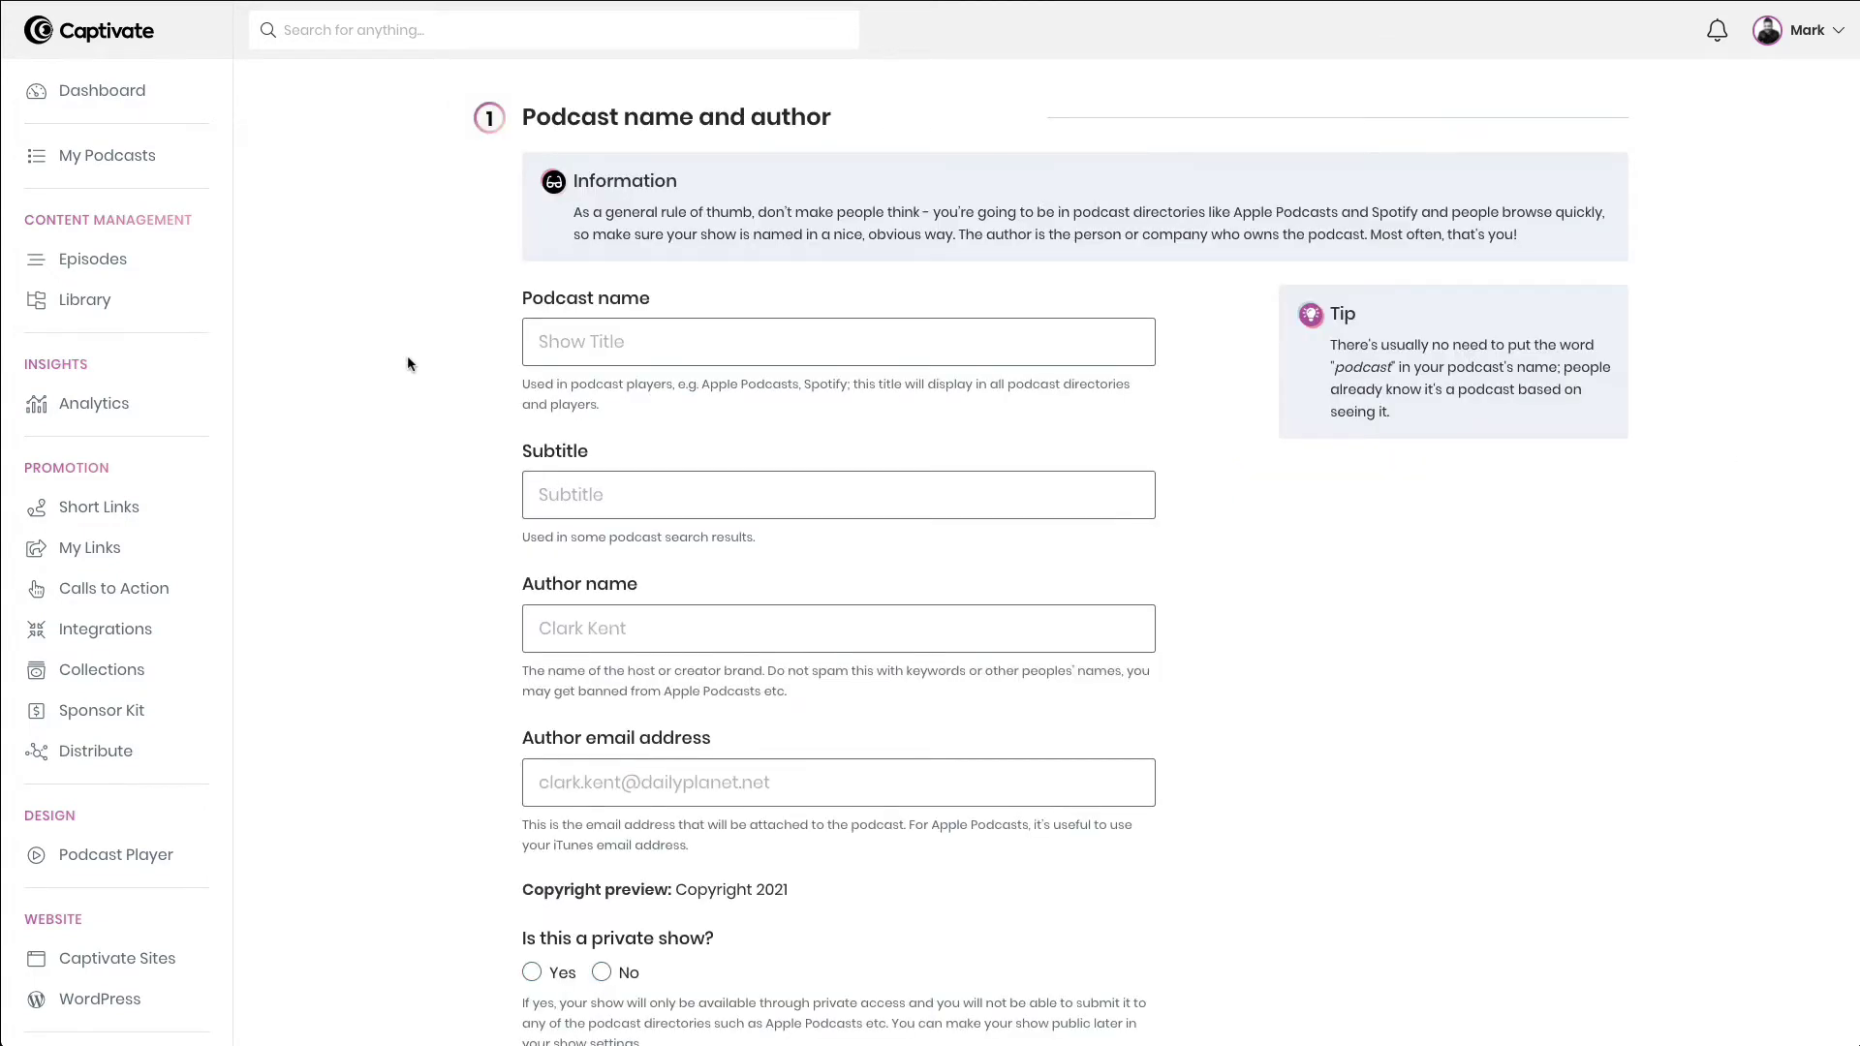
{"action": "scroll", "coordinate": [408, 362], "scroll_direction": "down", "scroll_amount": 5}
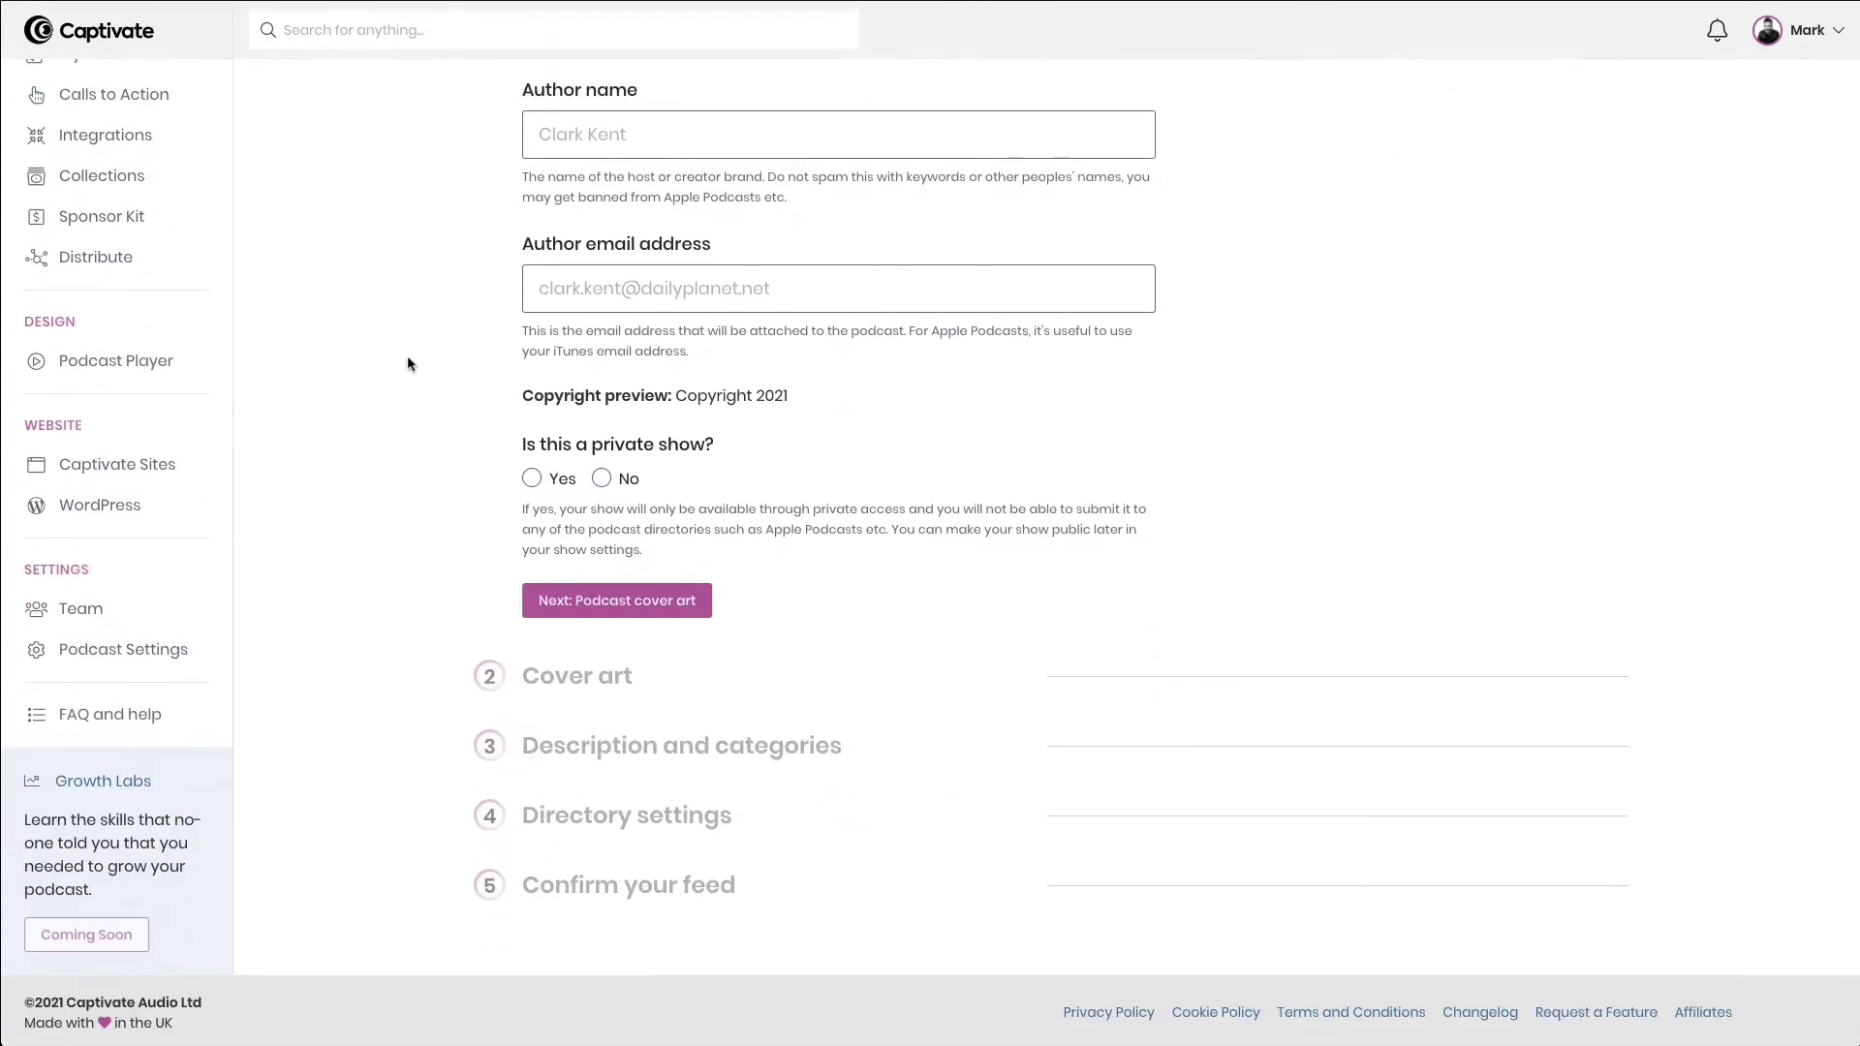
{"action": "scroll", "coordinate": [407, 363], "scroll_direction": "up", "scroll_amount": 5}
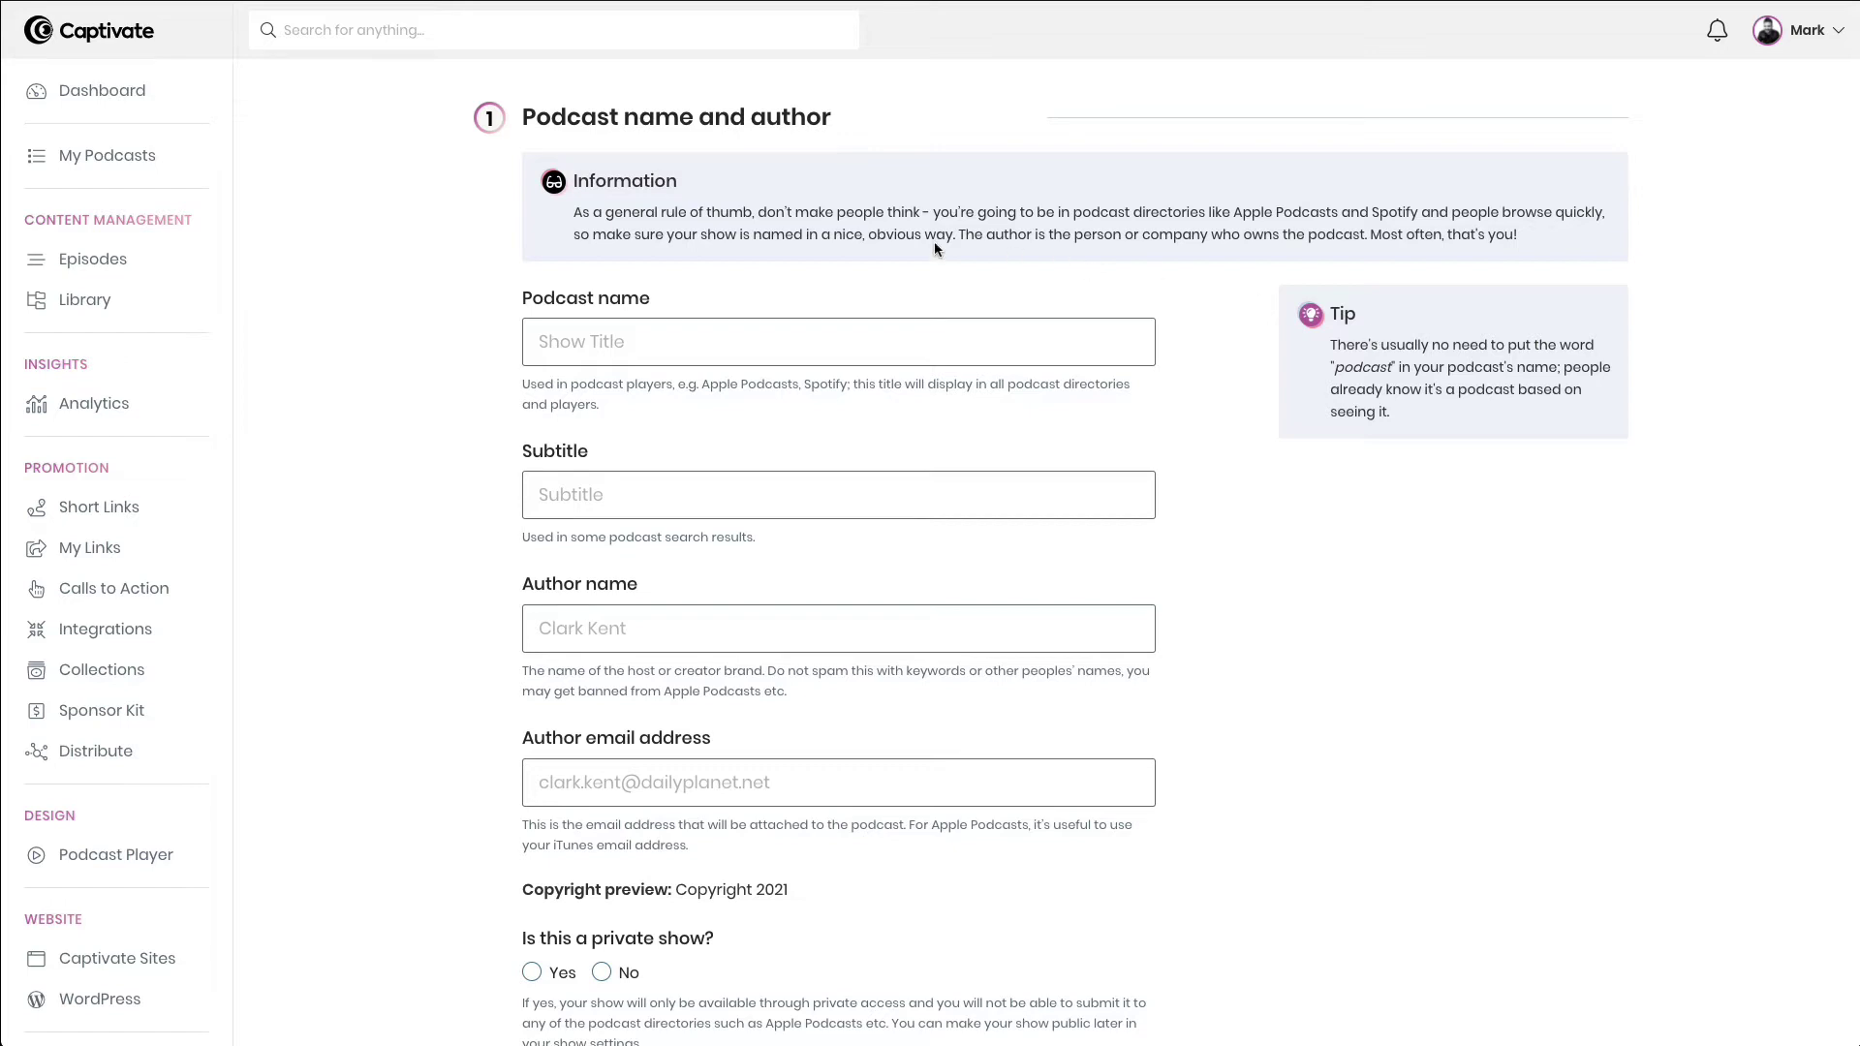
Name the podcast "Where is Norman?", subtitle it "Help Me to Find my Dog!", enter the author's name and email, and mark it as not private.
{"action": "left_click", "coordinate": [695, 341]}
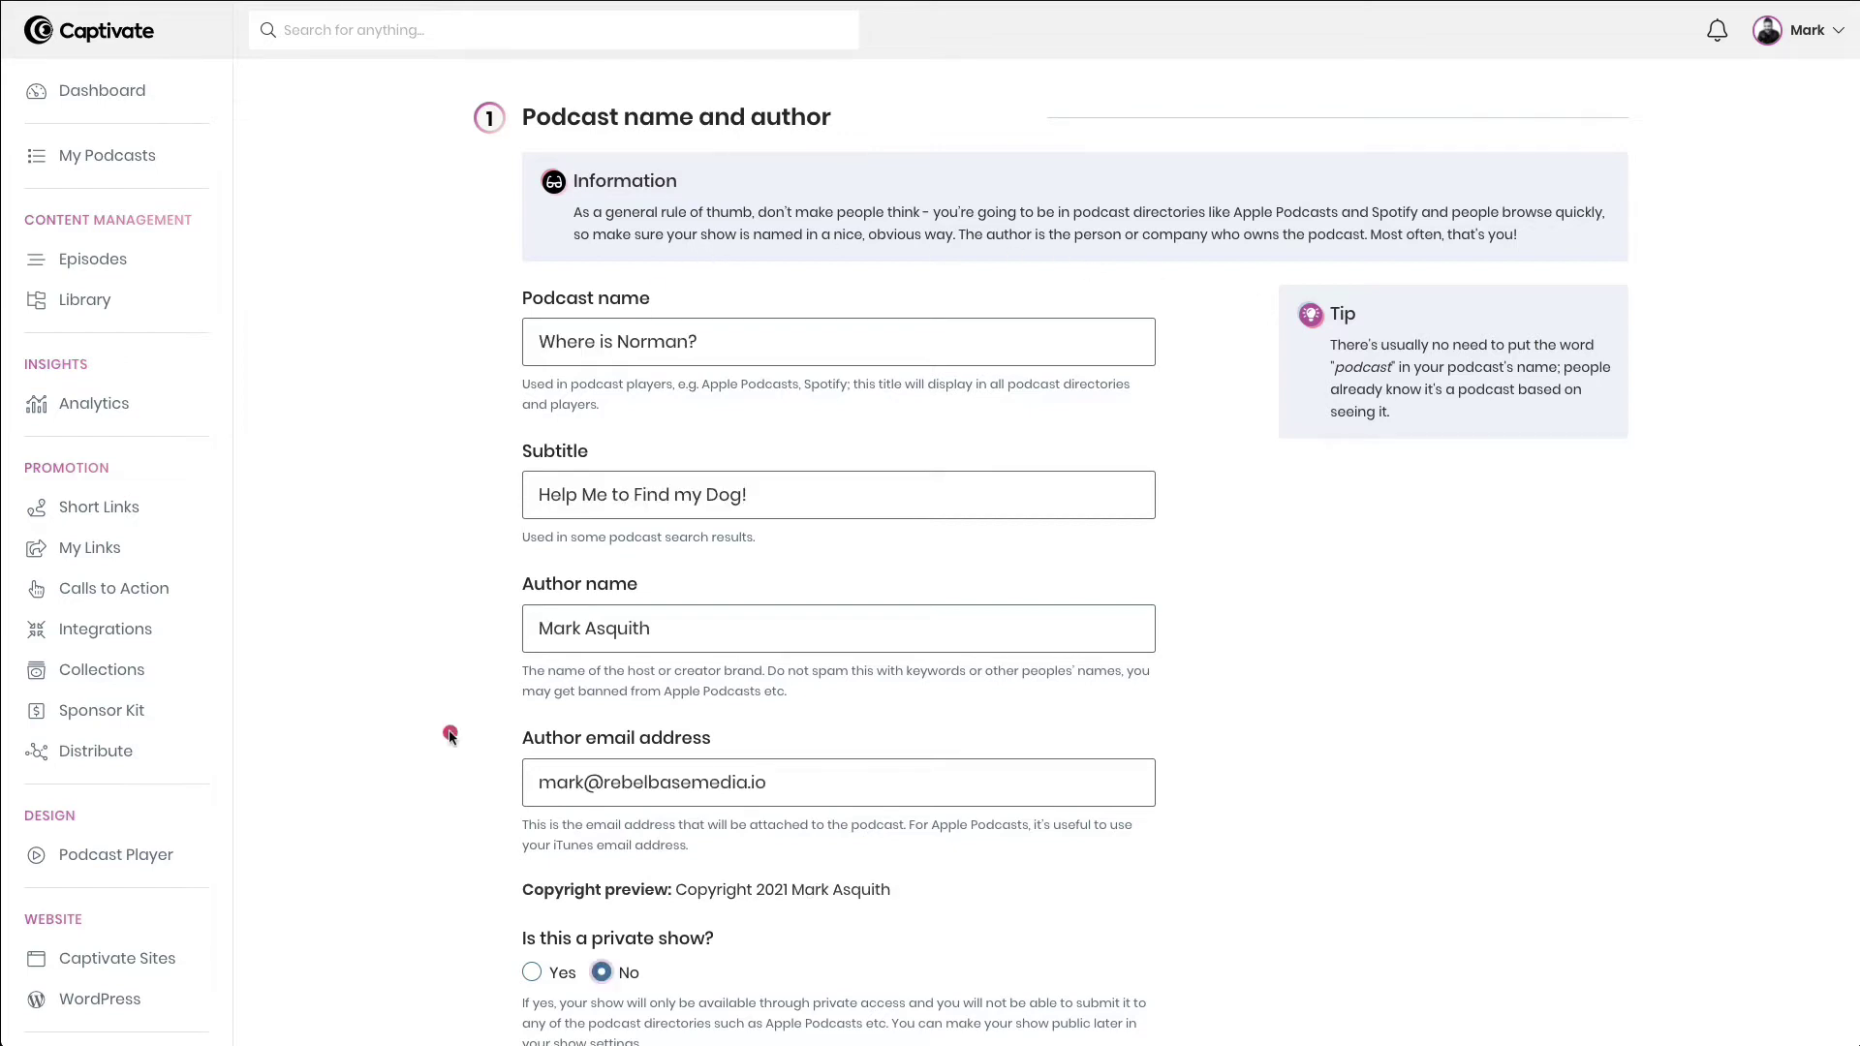
{"action": "left_click", "coordinate": [449, 733]}
{"action": "scroll", "coordinate": [407, 689], "scroll_direction": "down", "scroll_amount": 2}
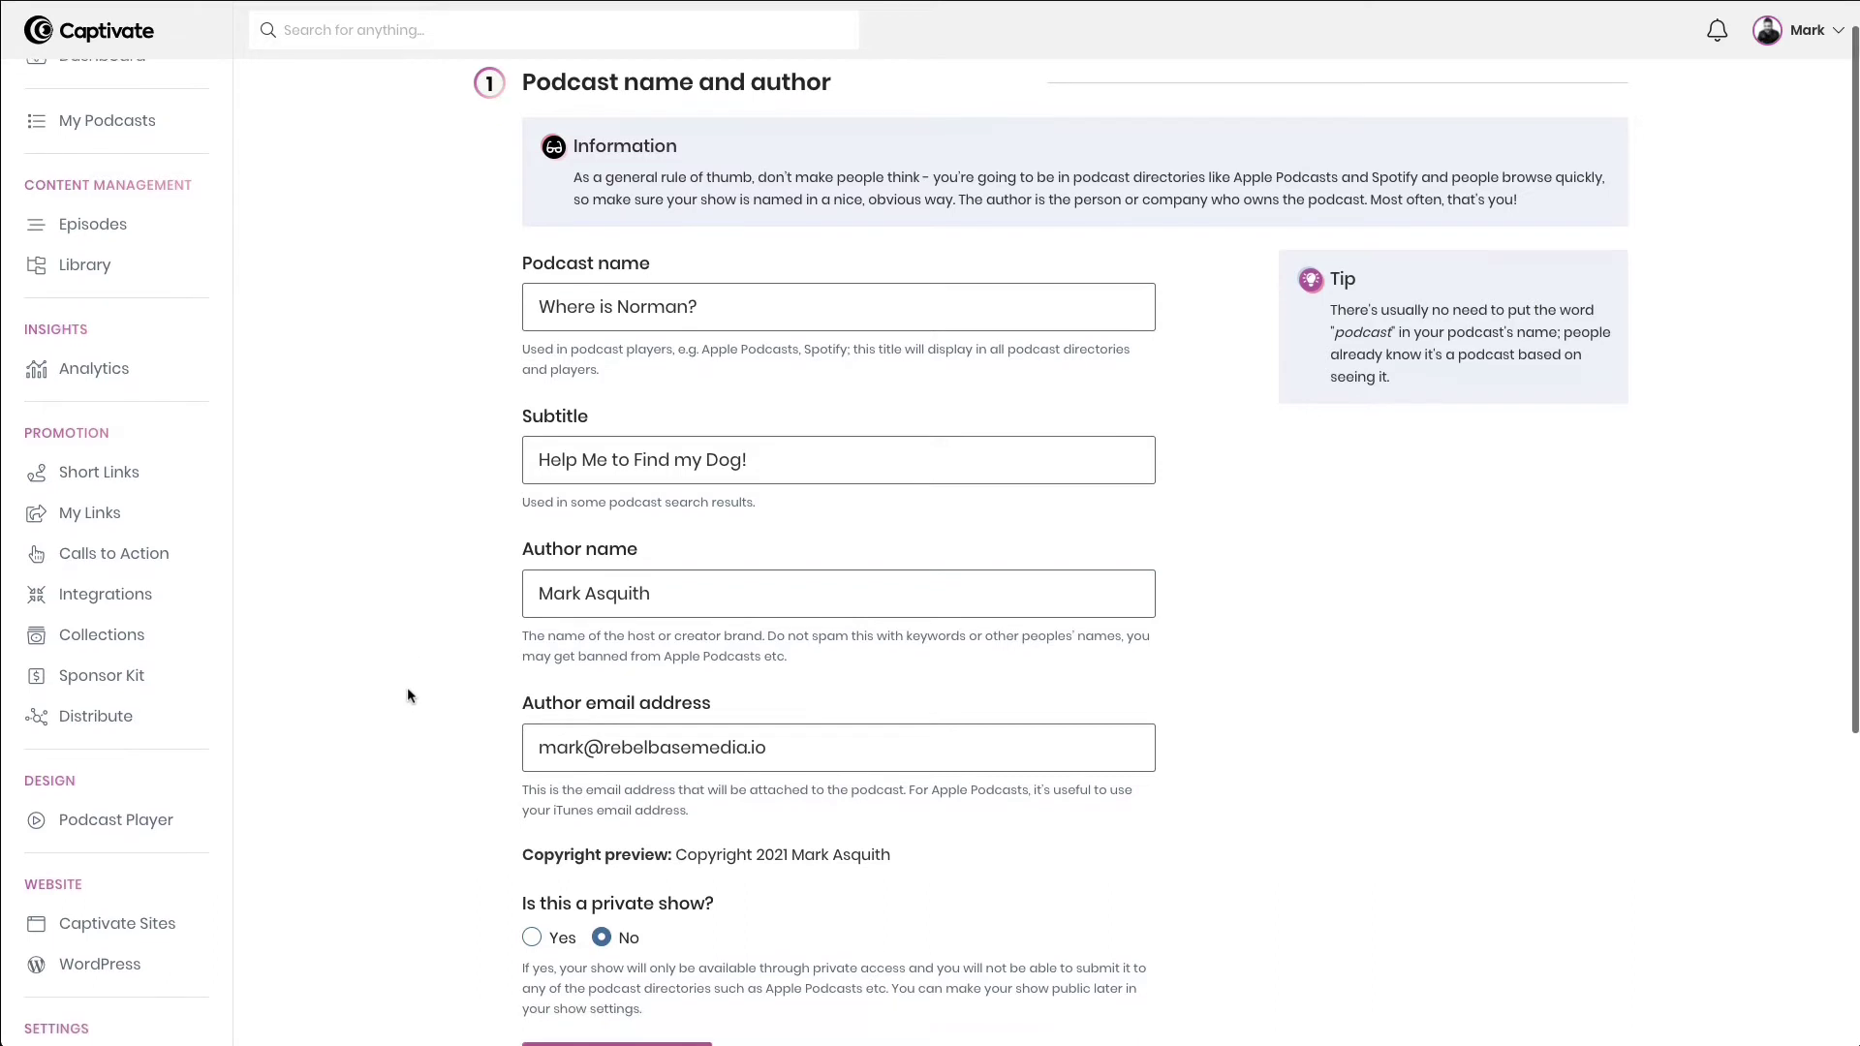
{"action": "scroll", "coordinate": [401, 684], "scroll_direction": "down", "scroll_amount": 1}
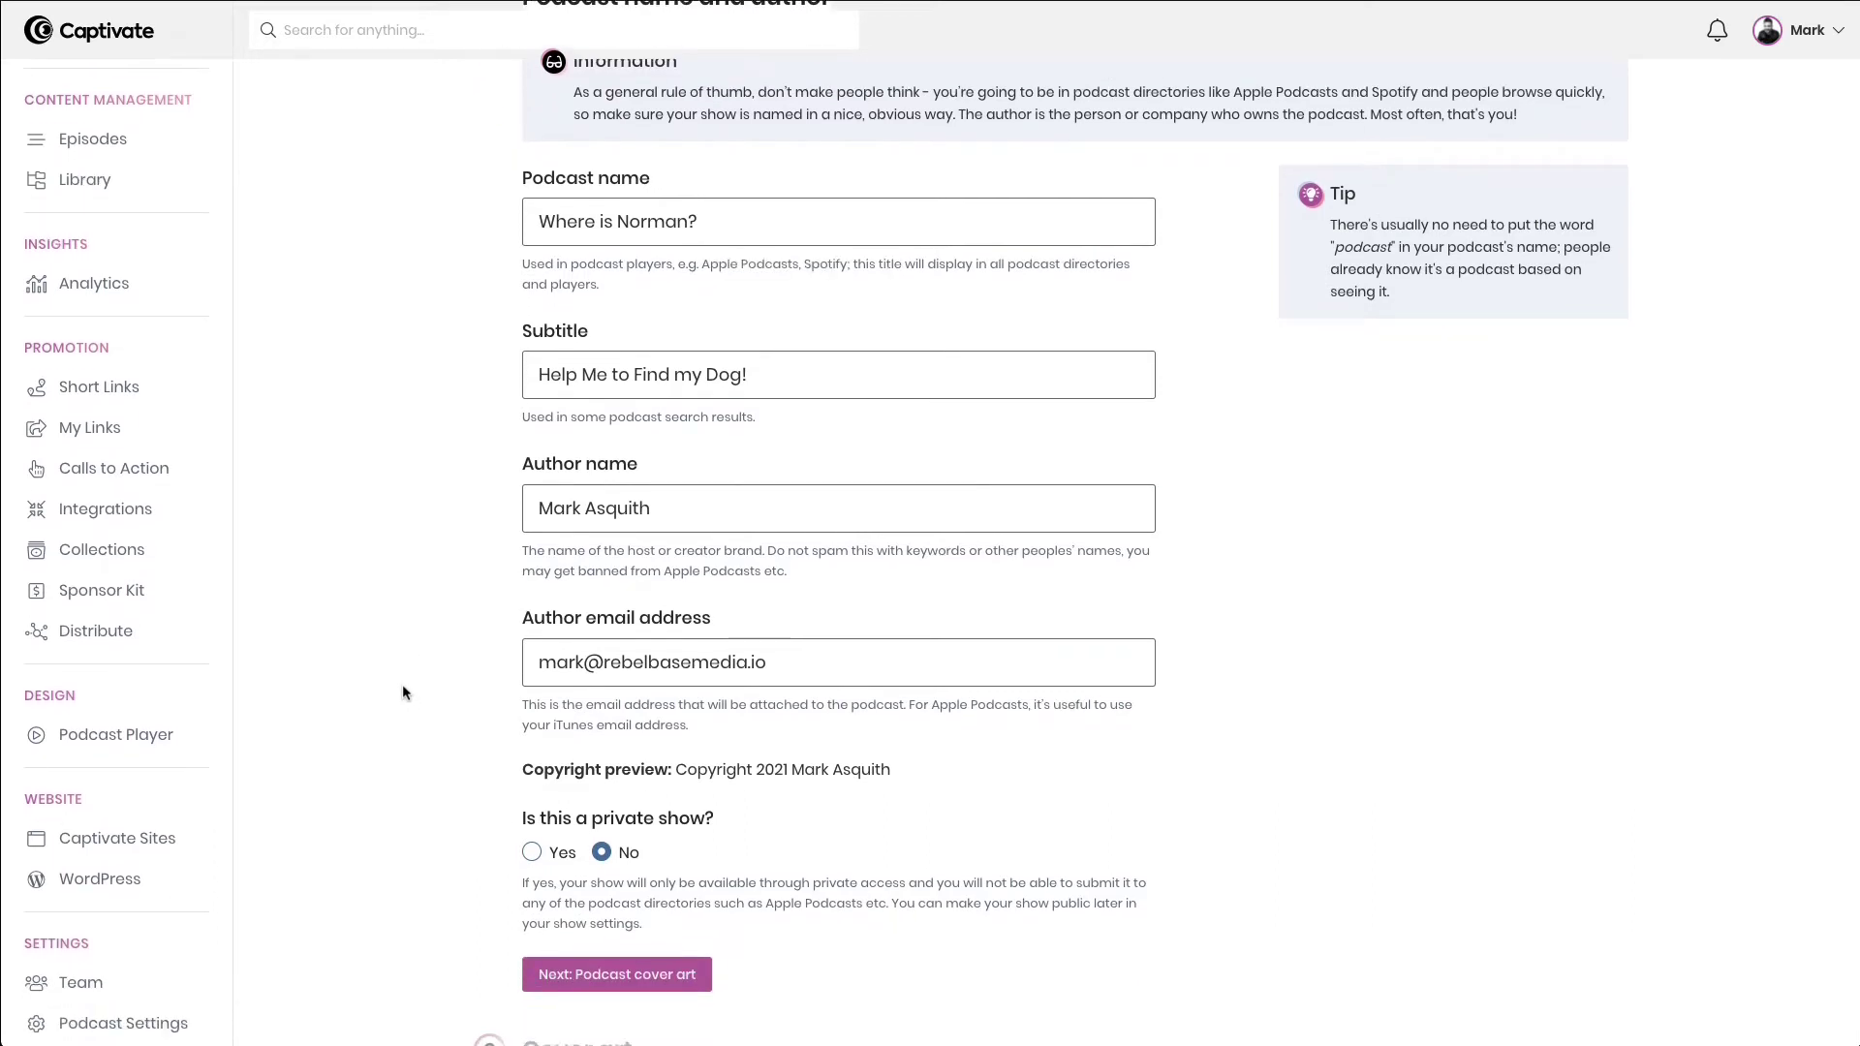
{"action": "scroll", "coordinate": [403, 684], "scroll_direction": "down", "scroll_amount": 1}
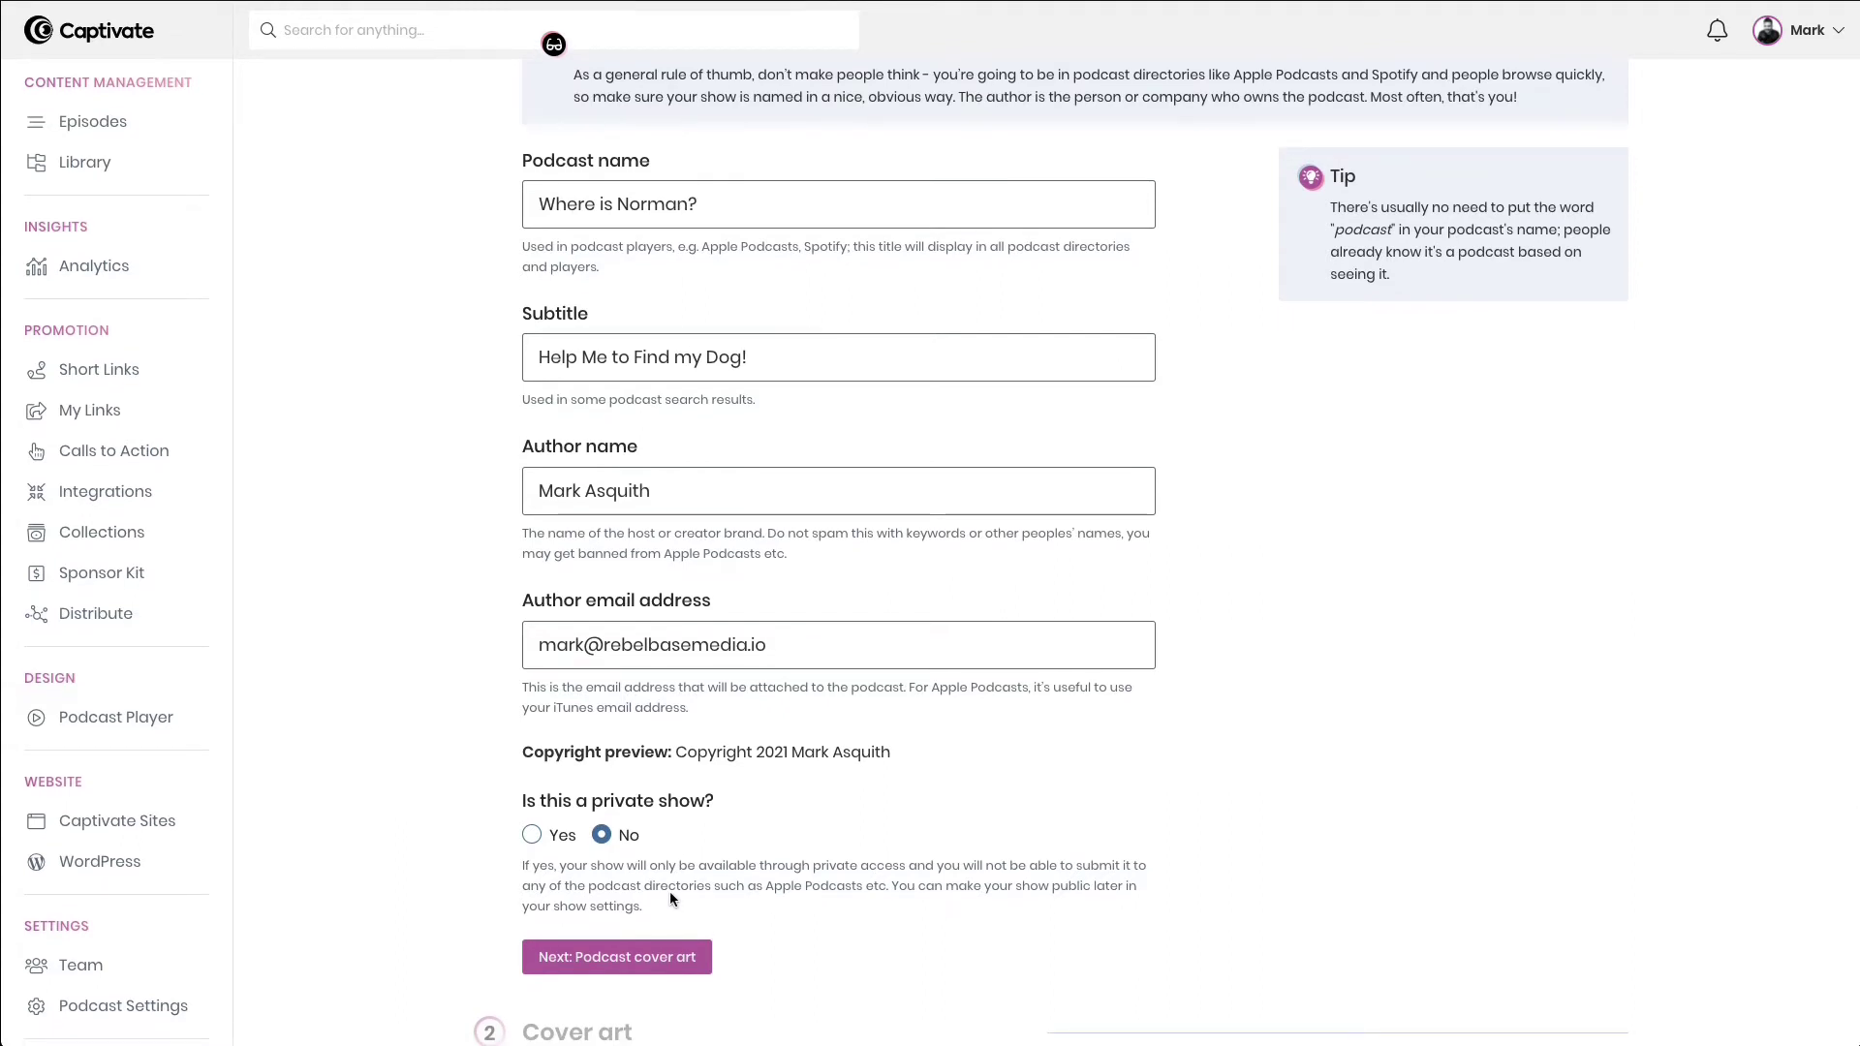
{"action": "scroll", "coordinate": [671, 891], "scroll_direction": "down", "scroll_amount": 2}
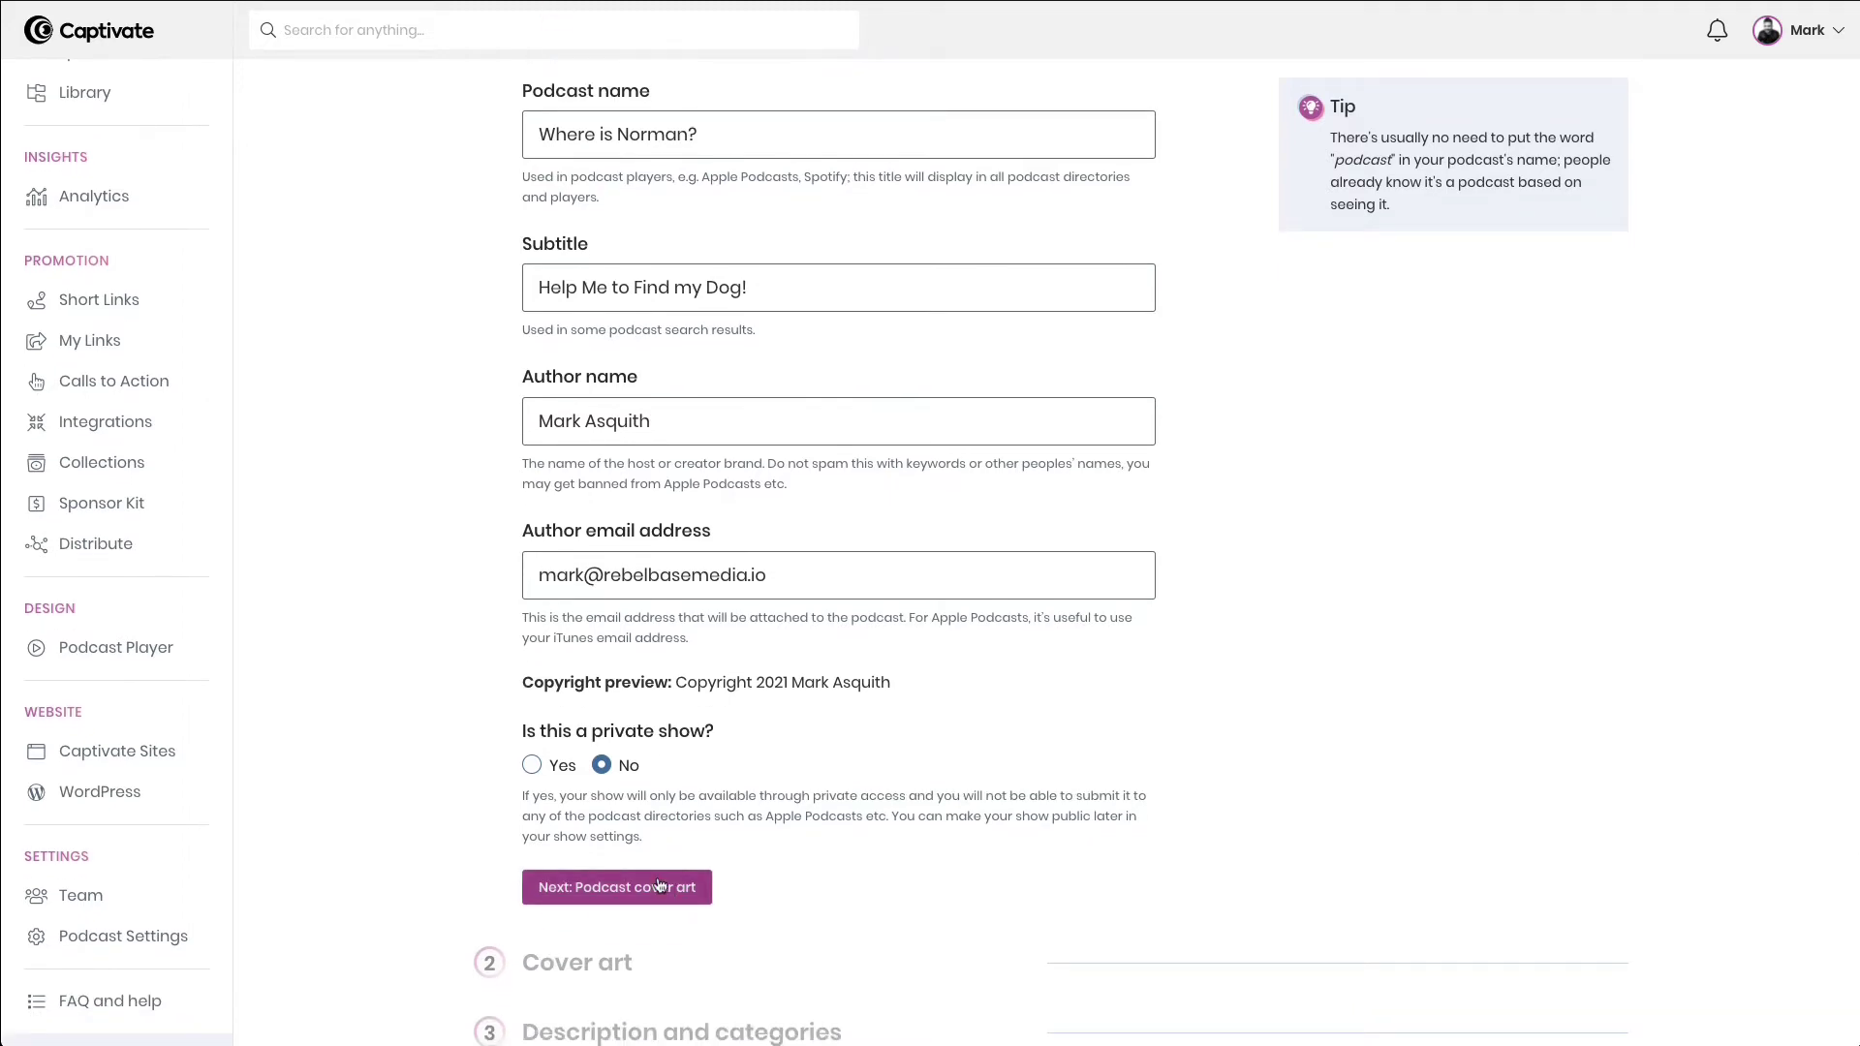
{"action": "left_click", "coordinate": [659, 885]}
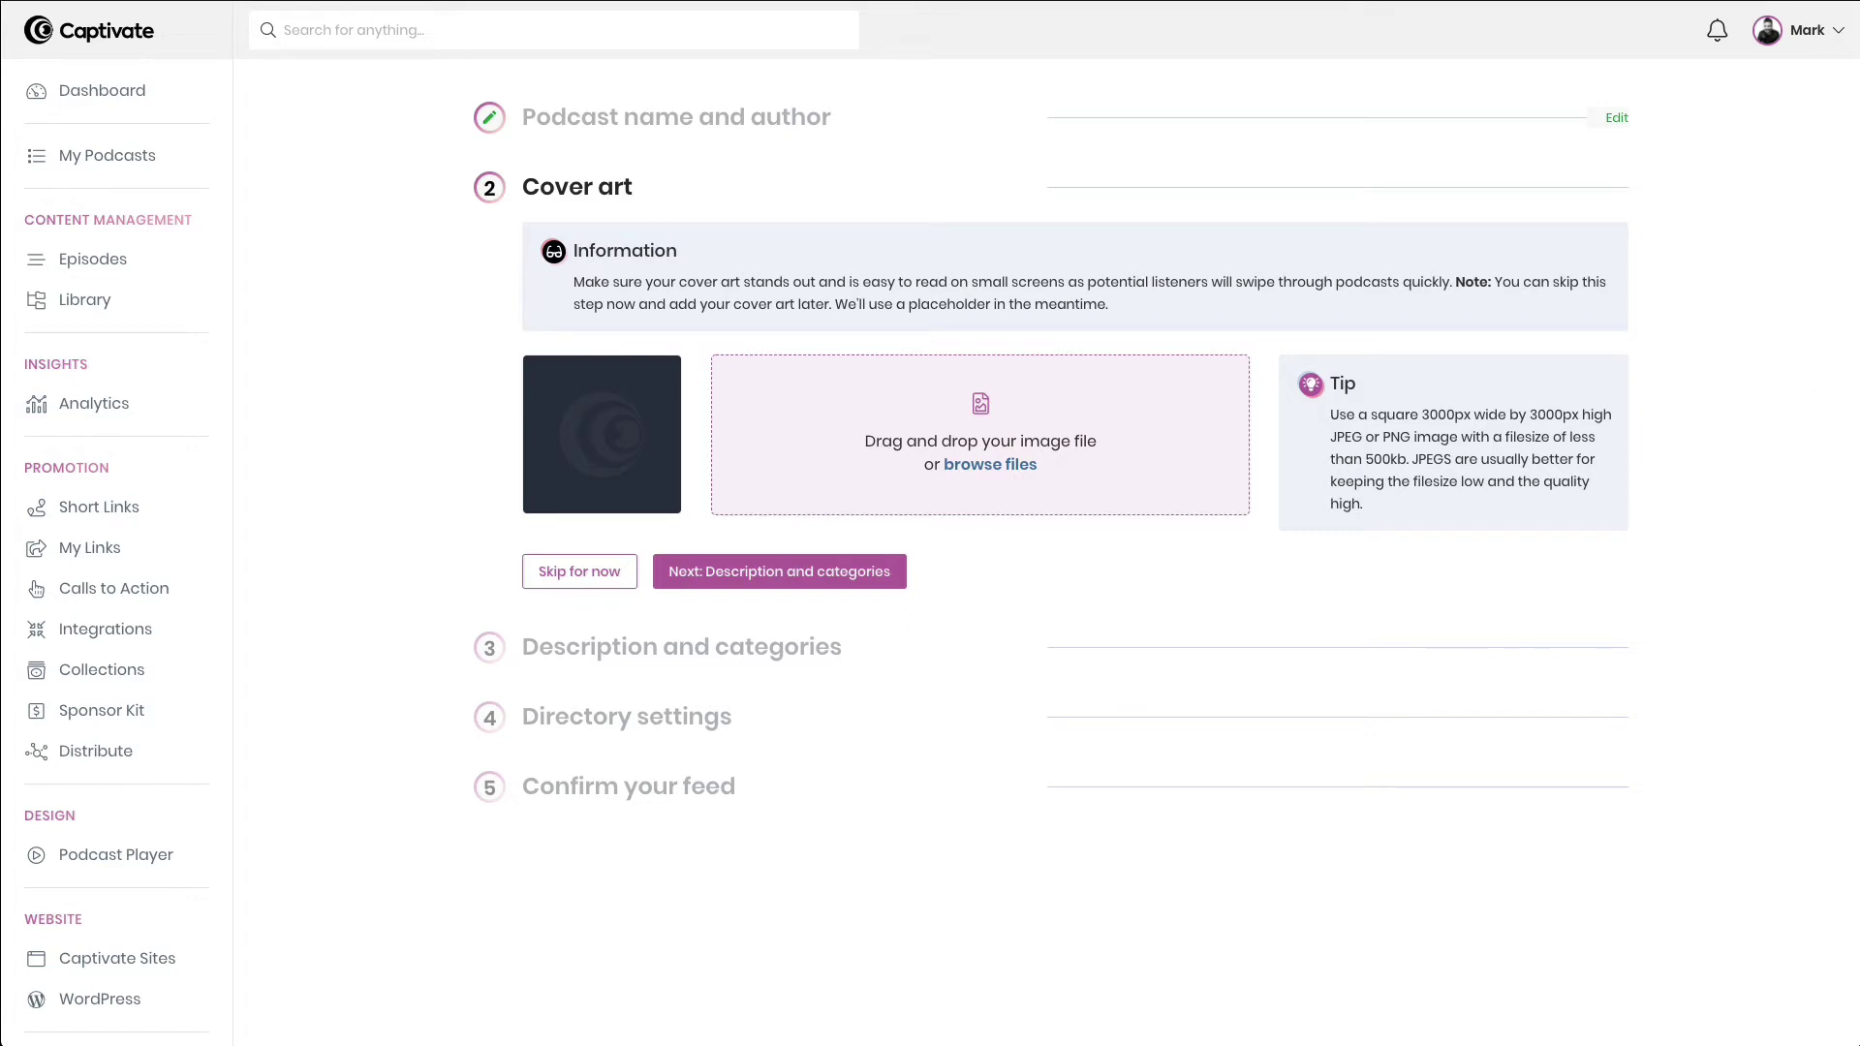
Upload the "Where is Norman?" image as the cover art and continue to the description and categories.
{"action": "left_click_drag", "start_coordinate": [1755, 160], "coordinate": [1118, 405]}
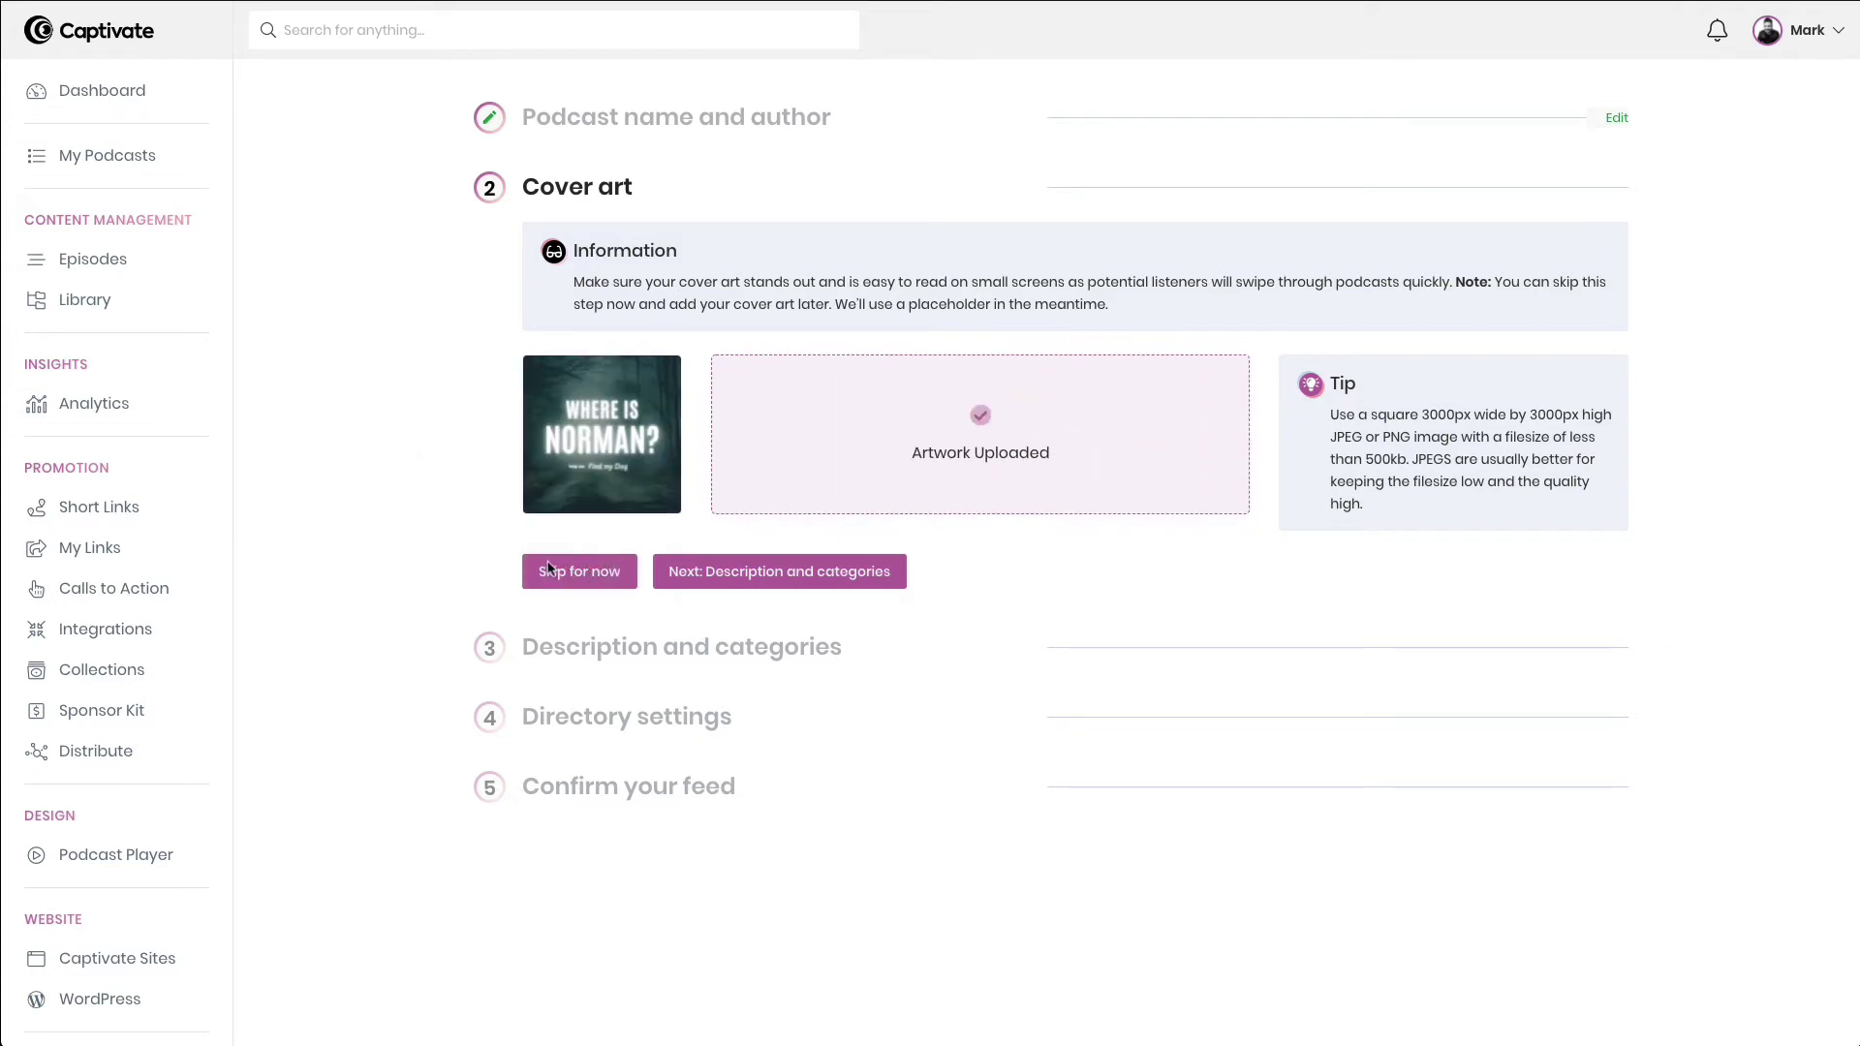
{"action": "left_click", "coordinate": [787, 572]}
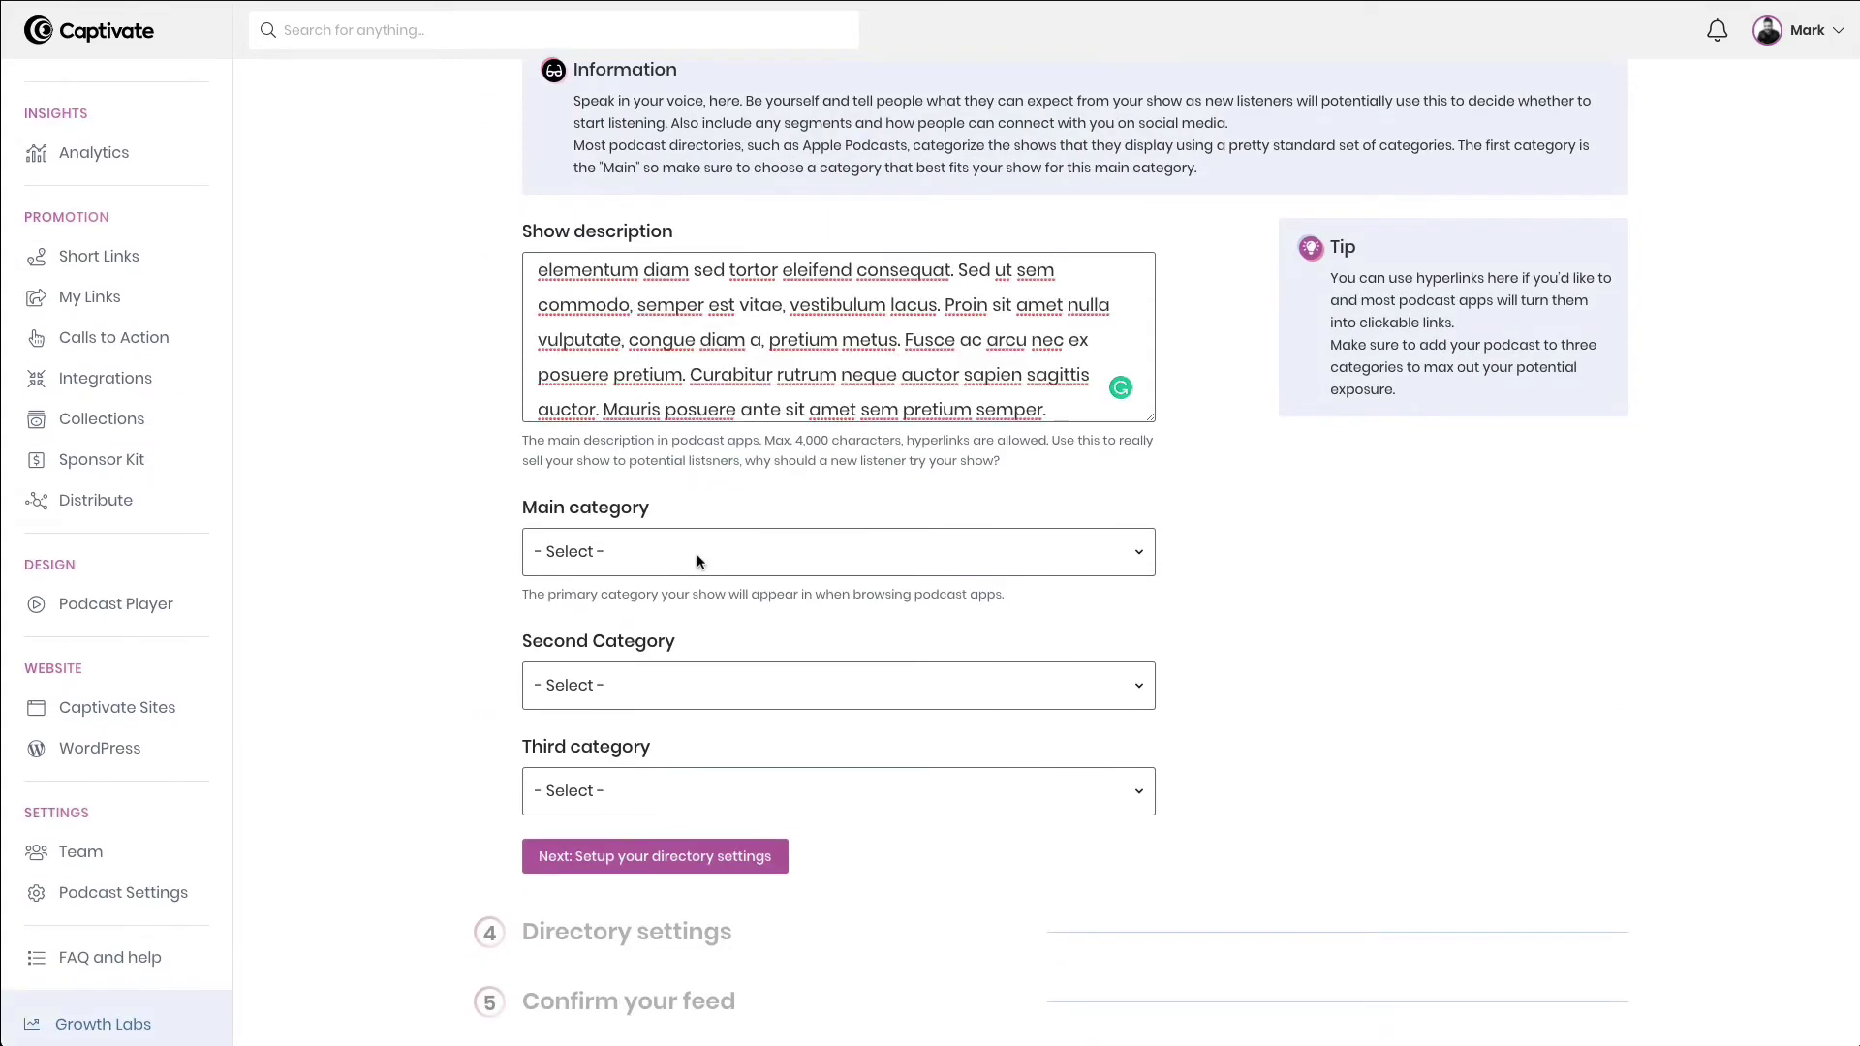
Set the main, second and third categories to Business, Business > Careers and Business > Non-Profit, and continue to the directory settings.
{"action": "left_click", "coordinate": [695, 554]}
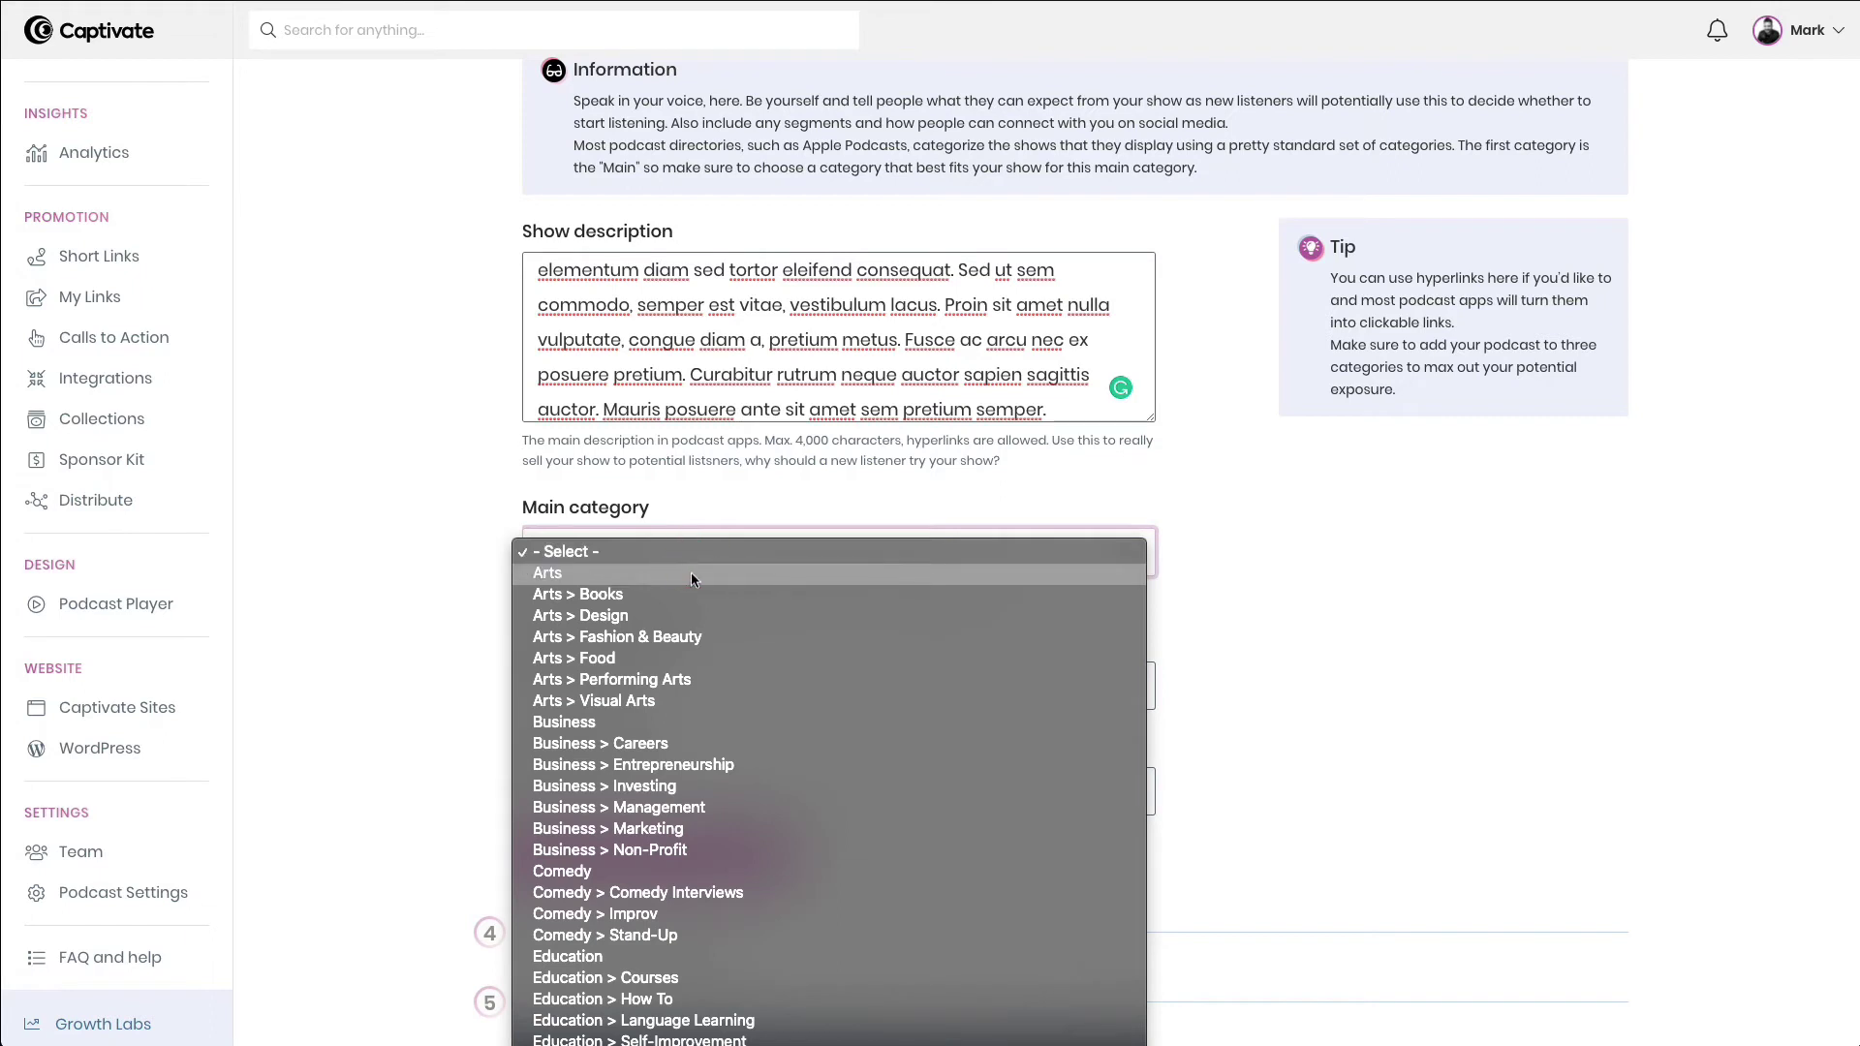
{"action": "left_click", "coordinate": [682, 722]}
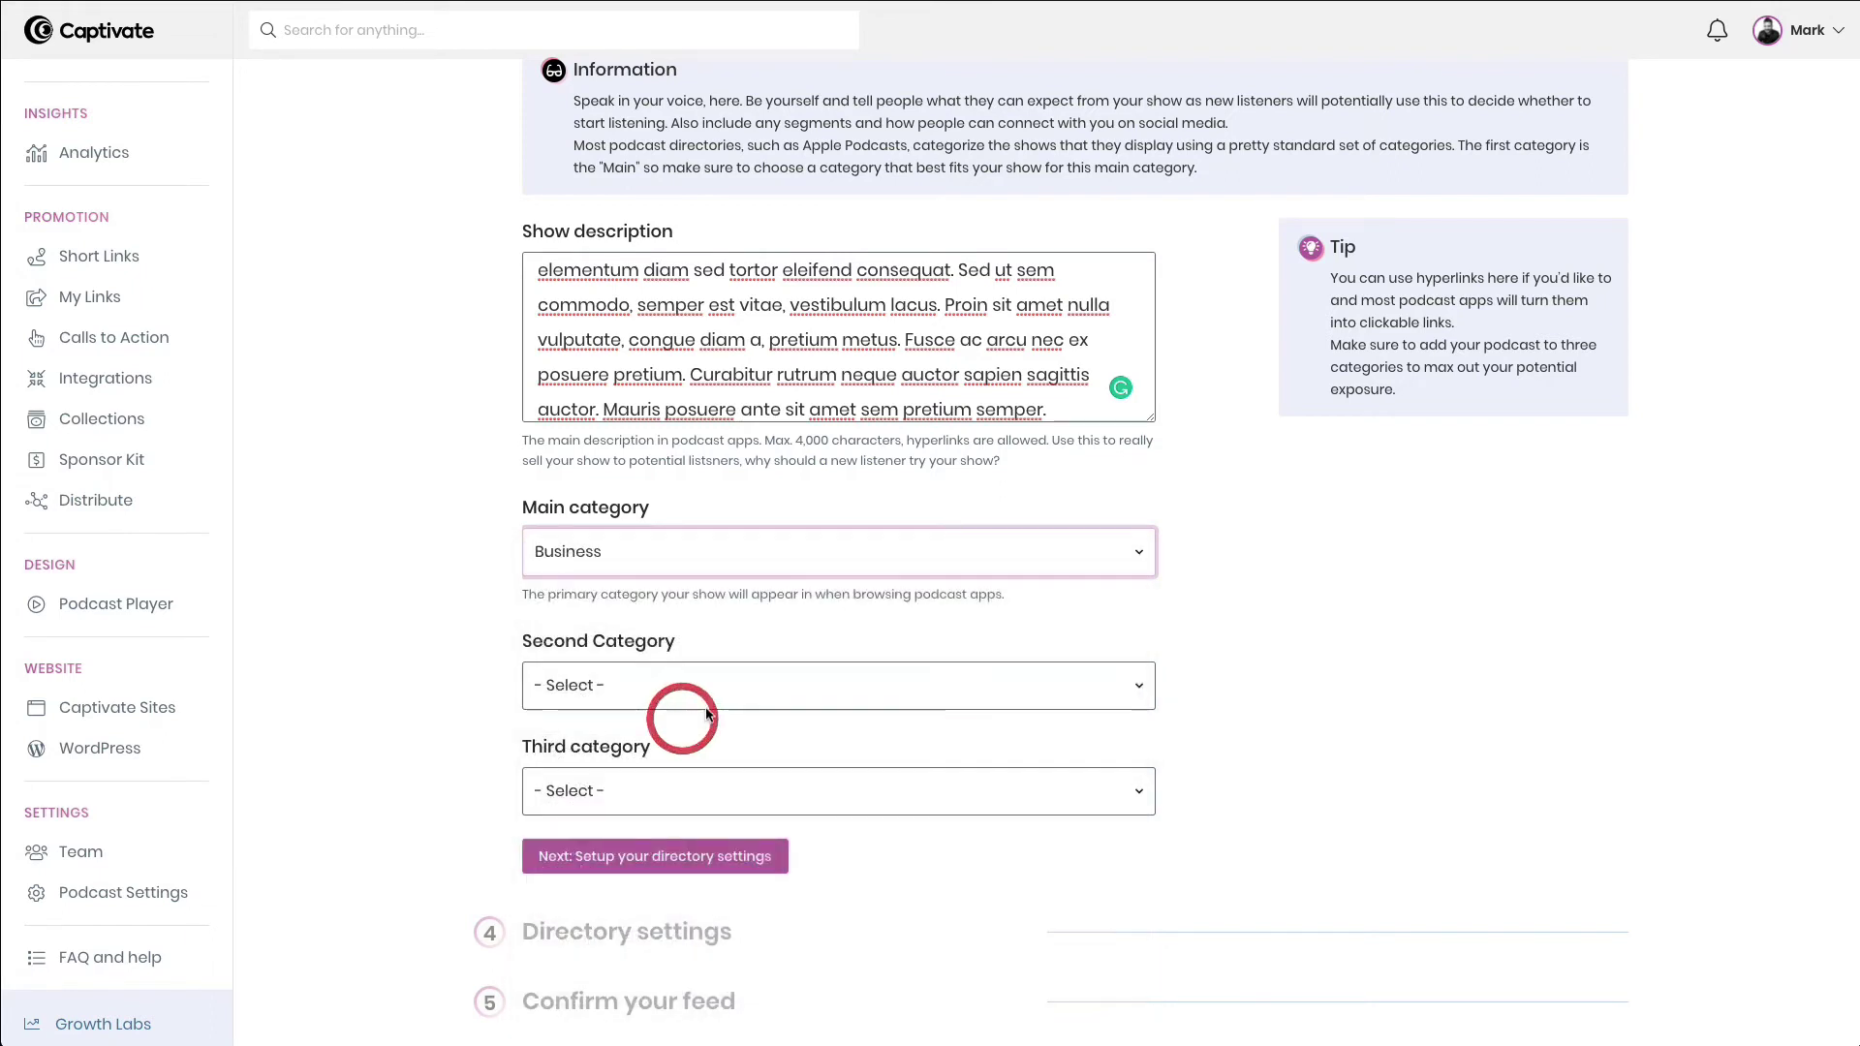
{"action": "left_click", "coordinate": [472, 553]}
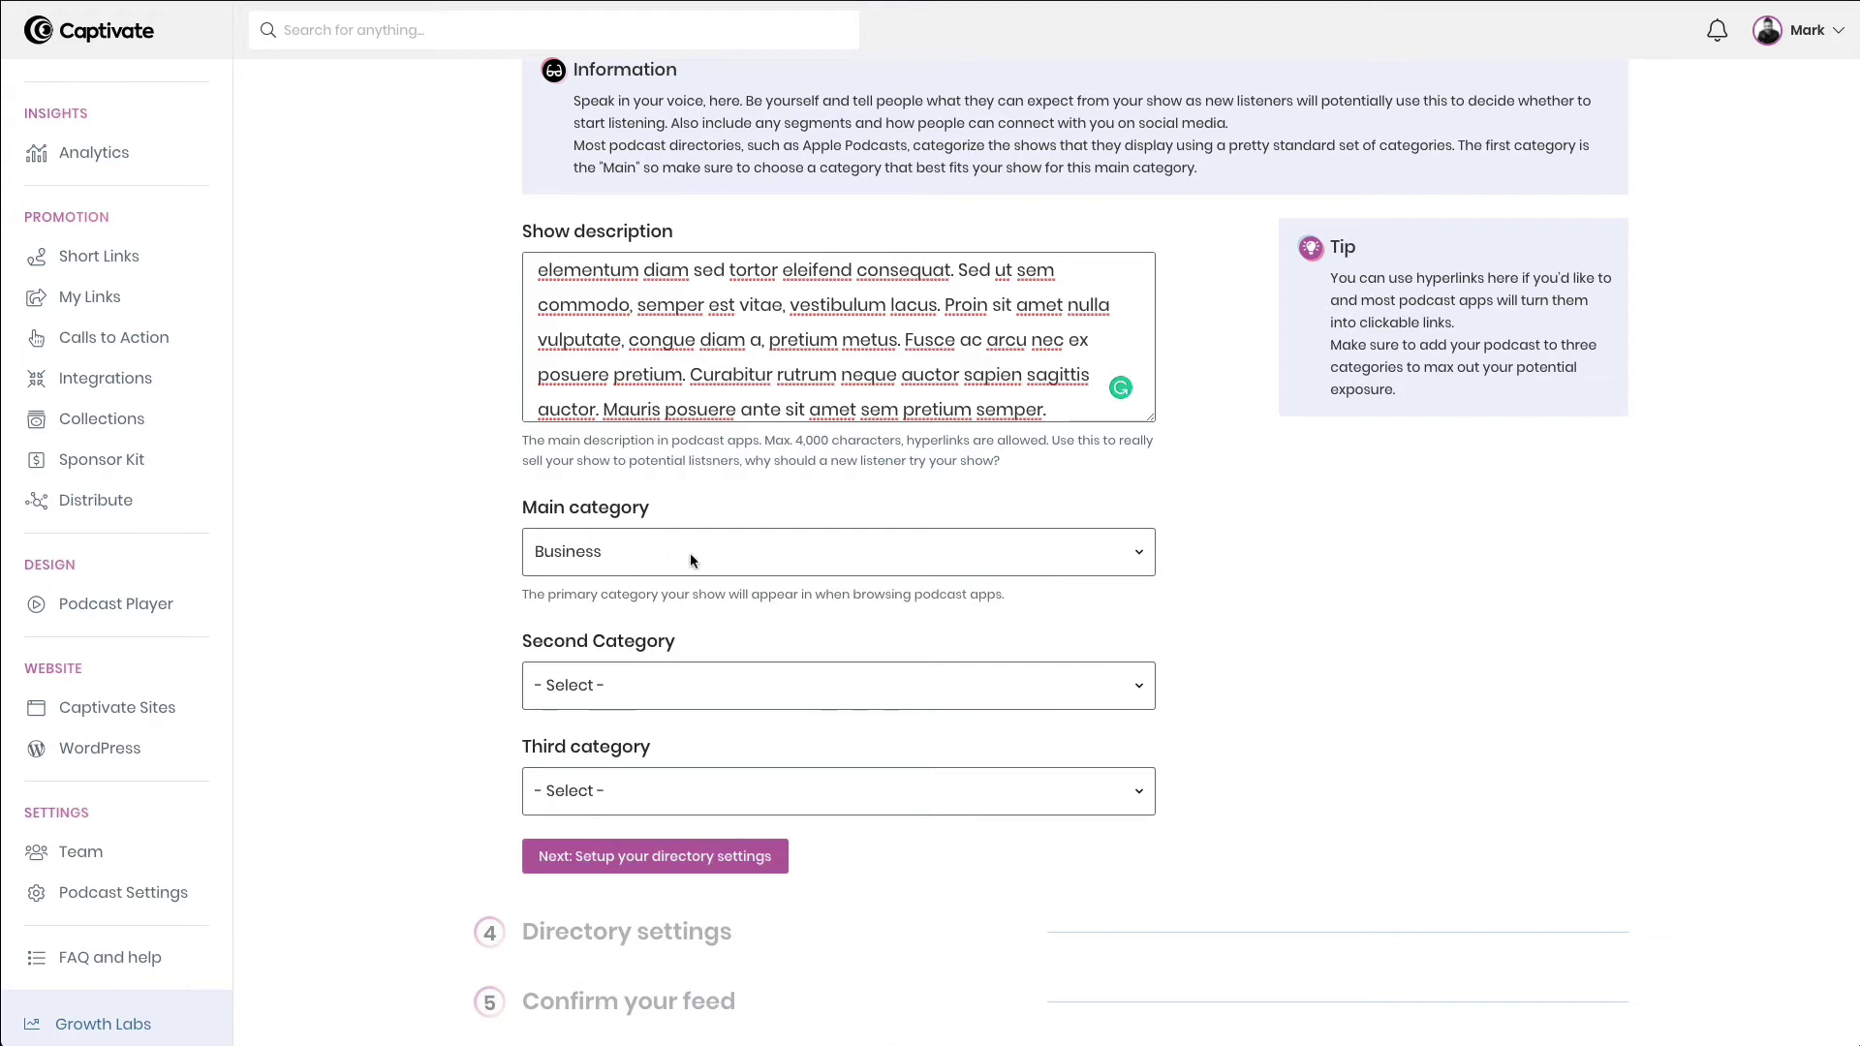
{"action": "left_click", "coordinate": [742, 681]}
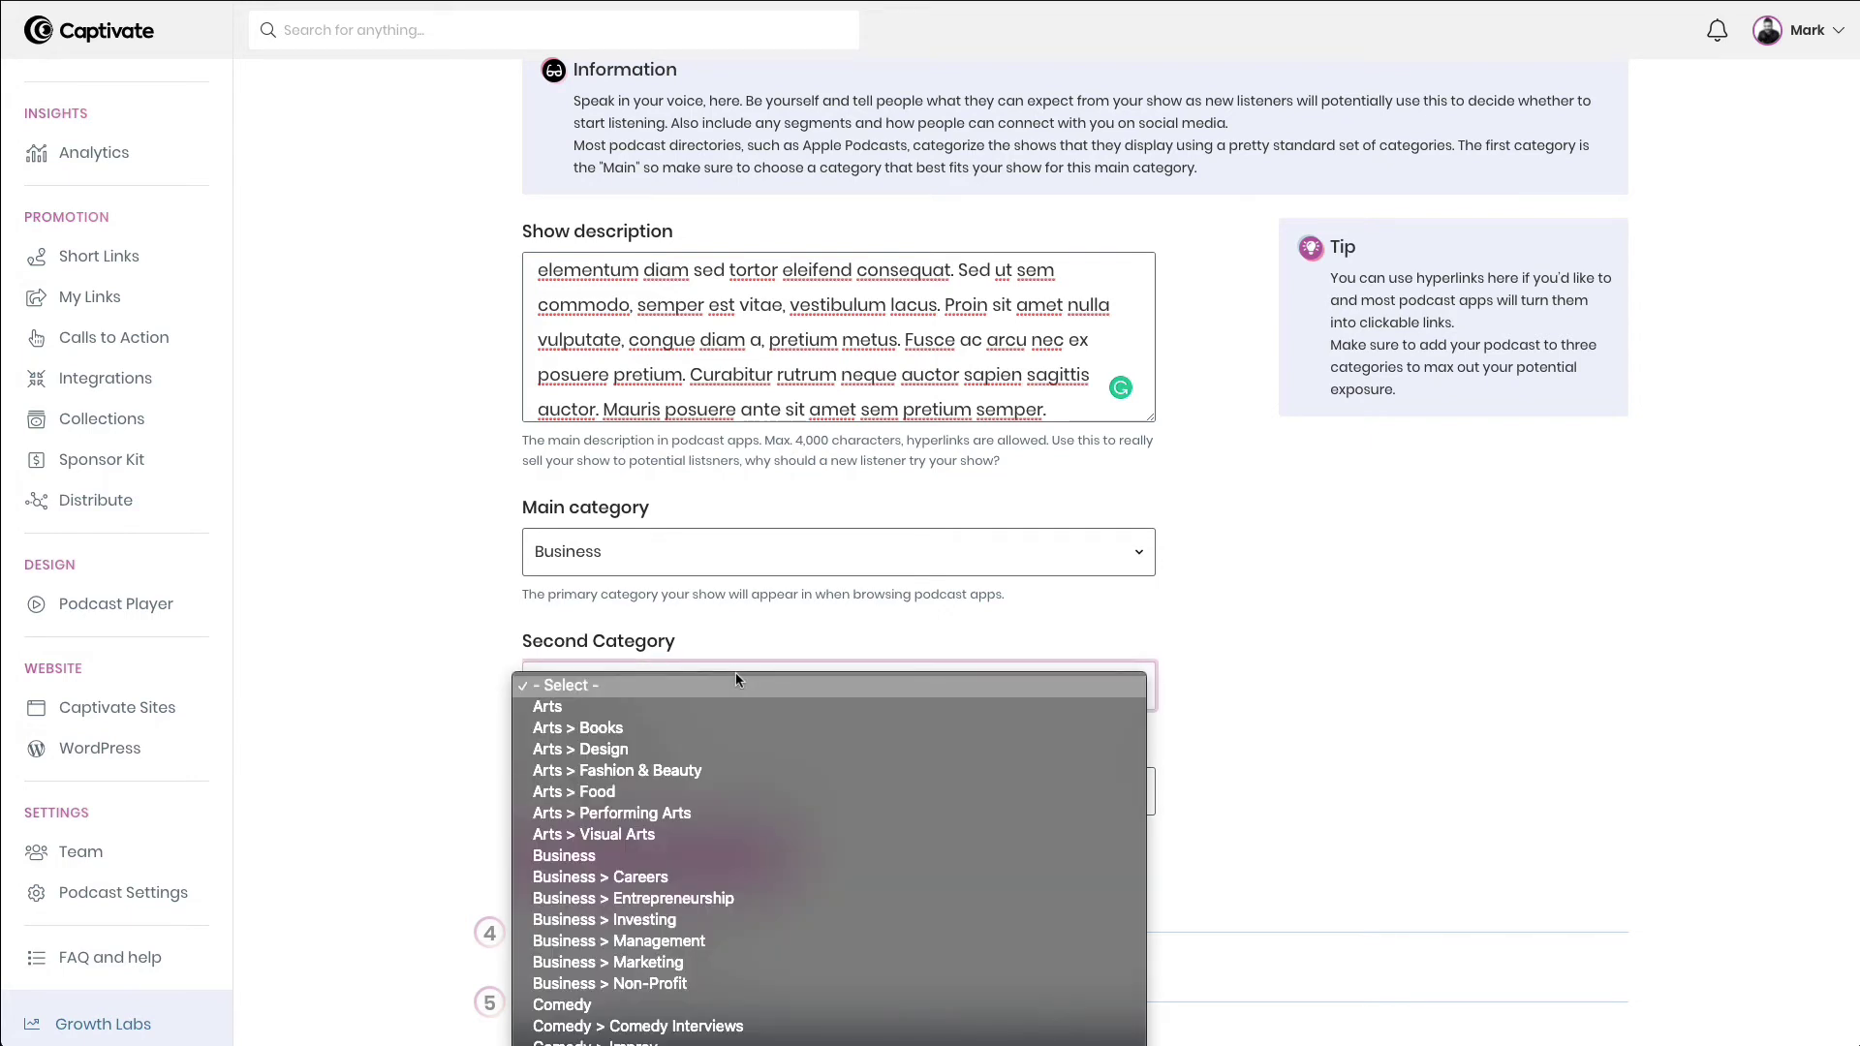
{"action": "left_click", "coordinate": [696, 876]}
{"action": "left_click", "coordinate": [796, 804]}
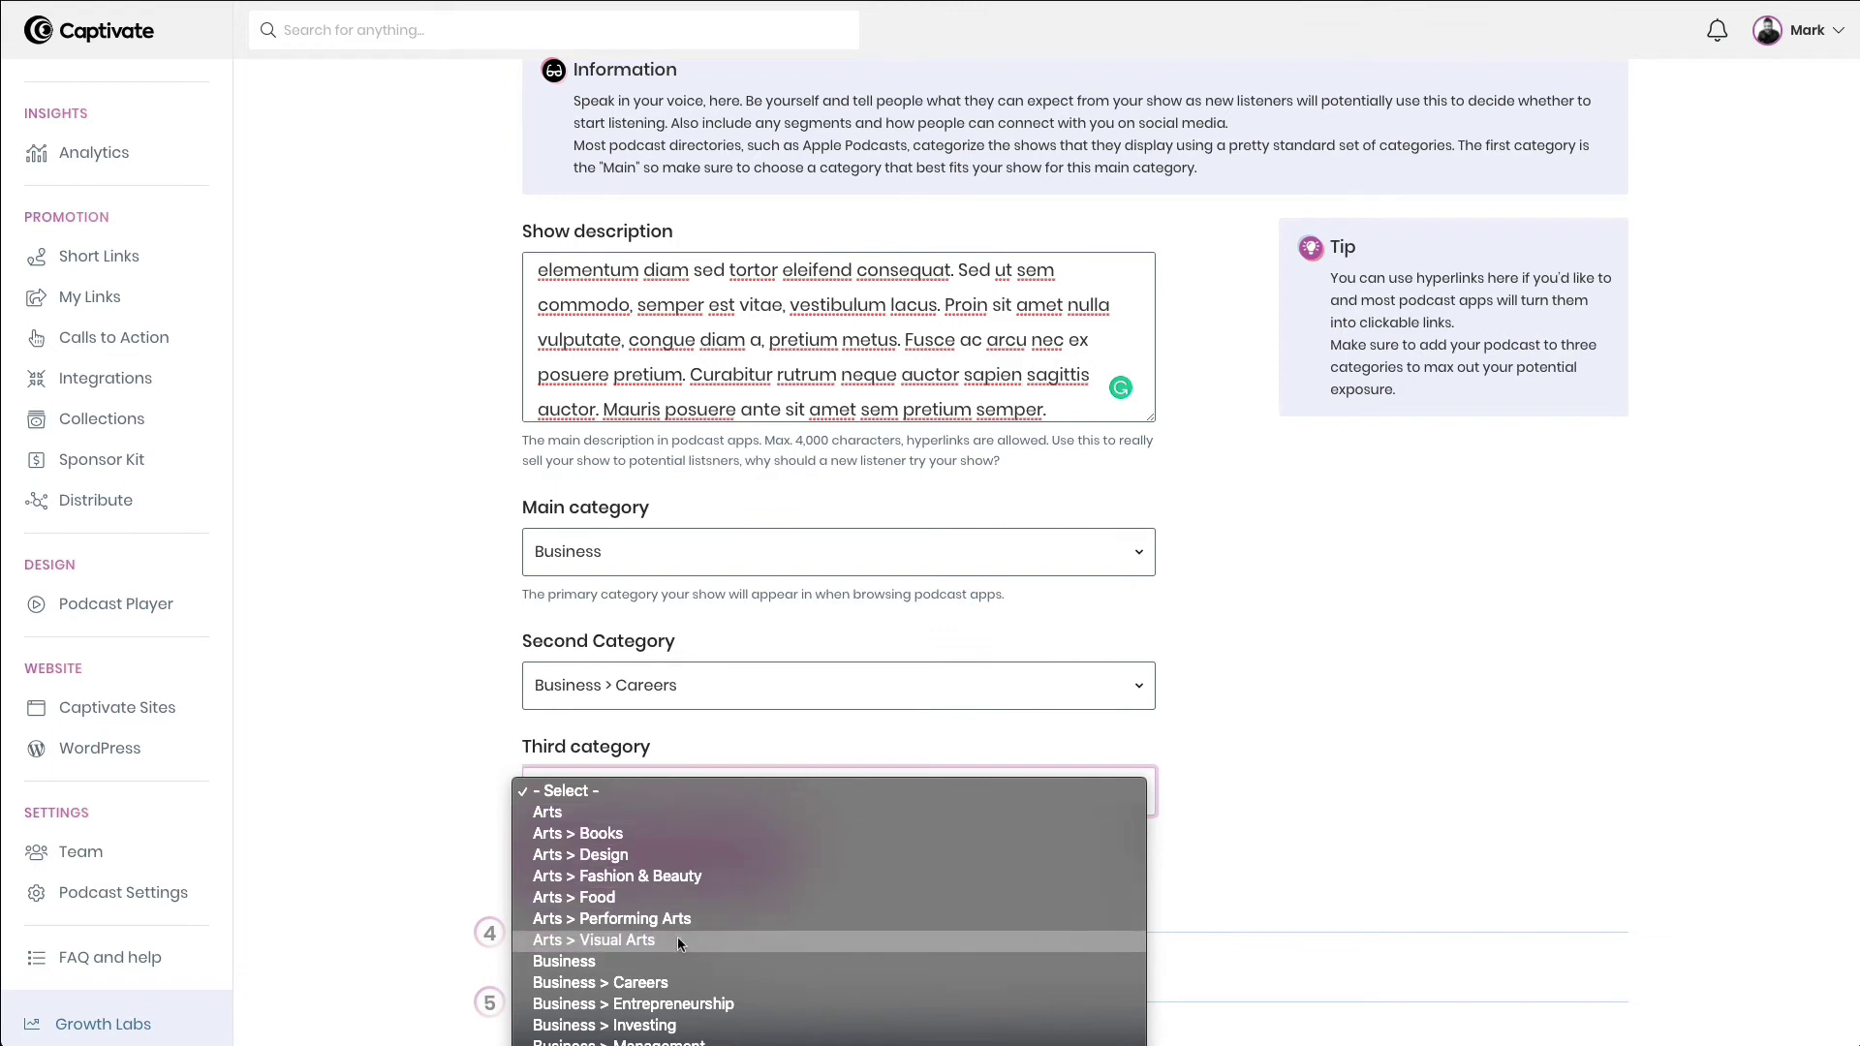
{"action": "scroll", "coordinate": [680, 935], "scroll_direction": "down", "scroll_amount": 3}
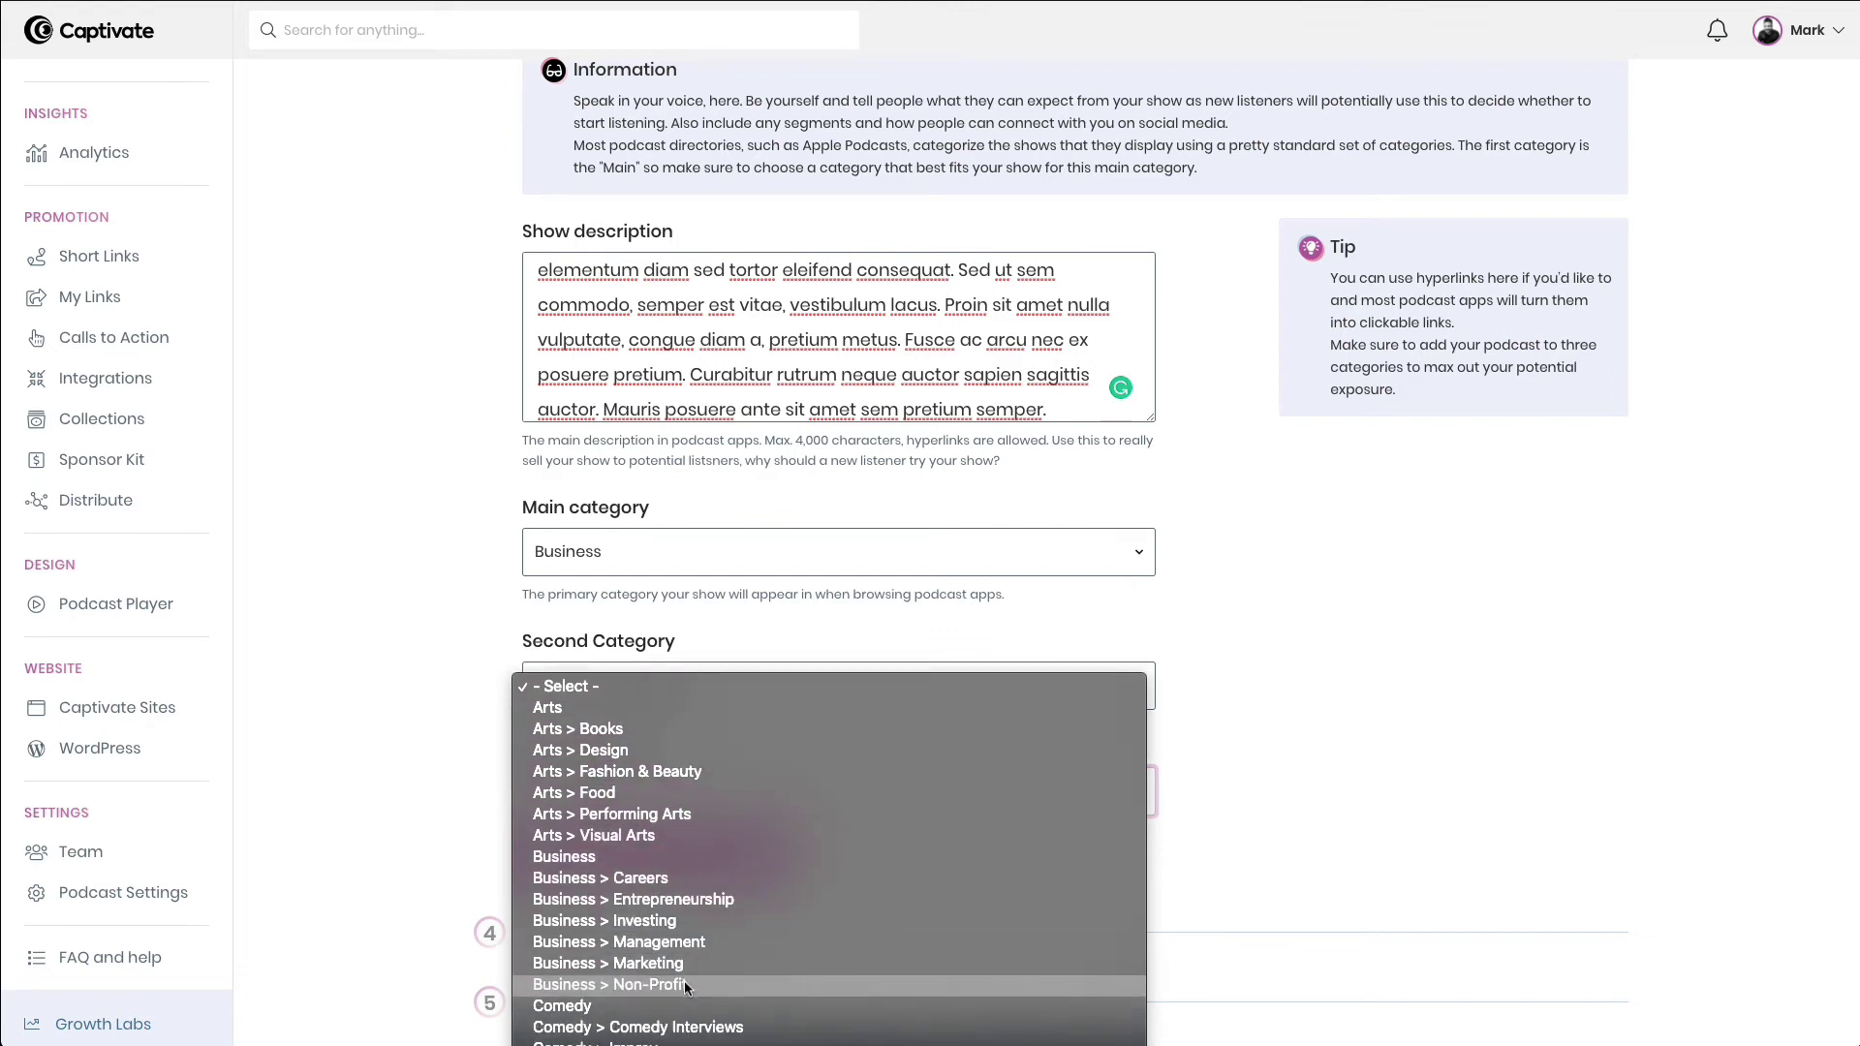
{"action": "left_click", "coordinate": [685, 982]}
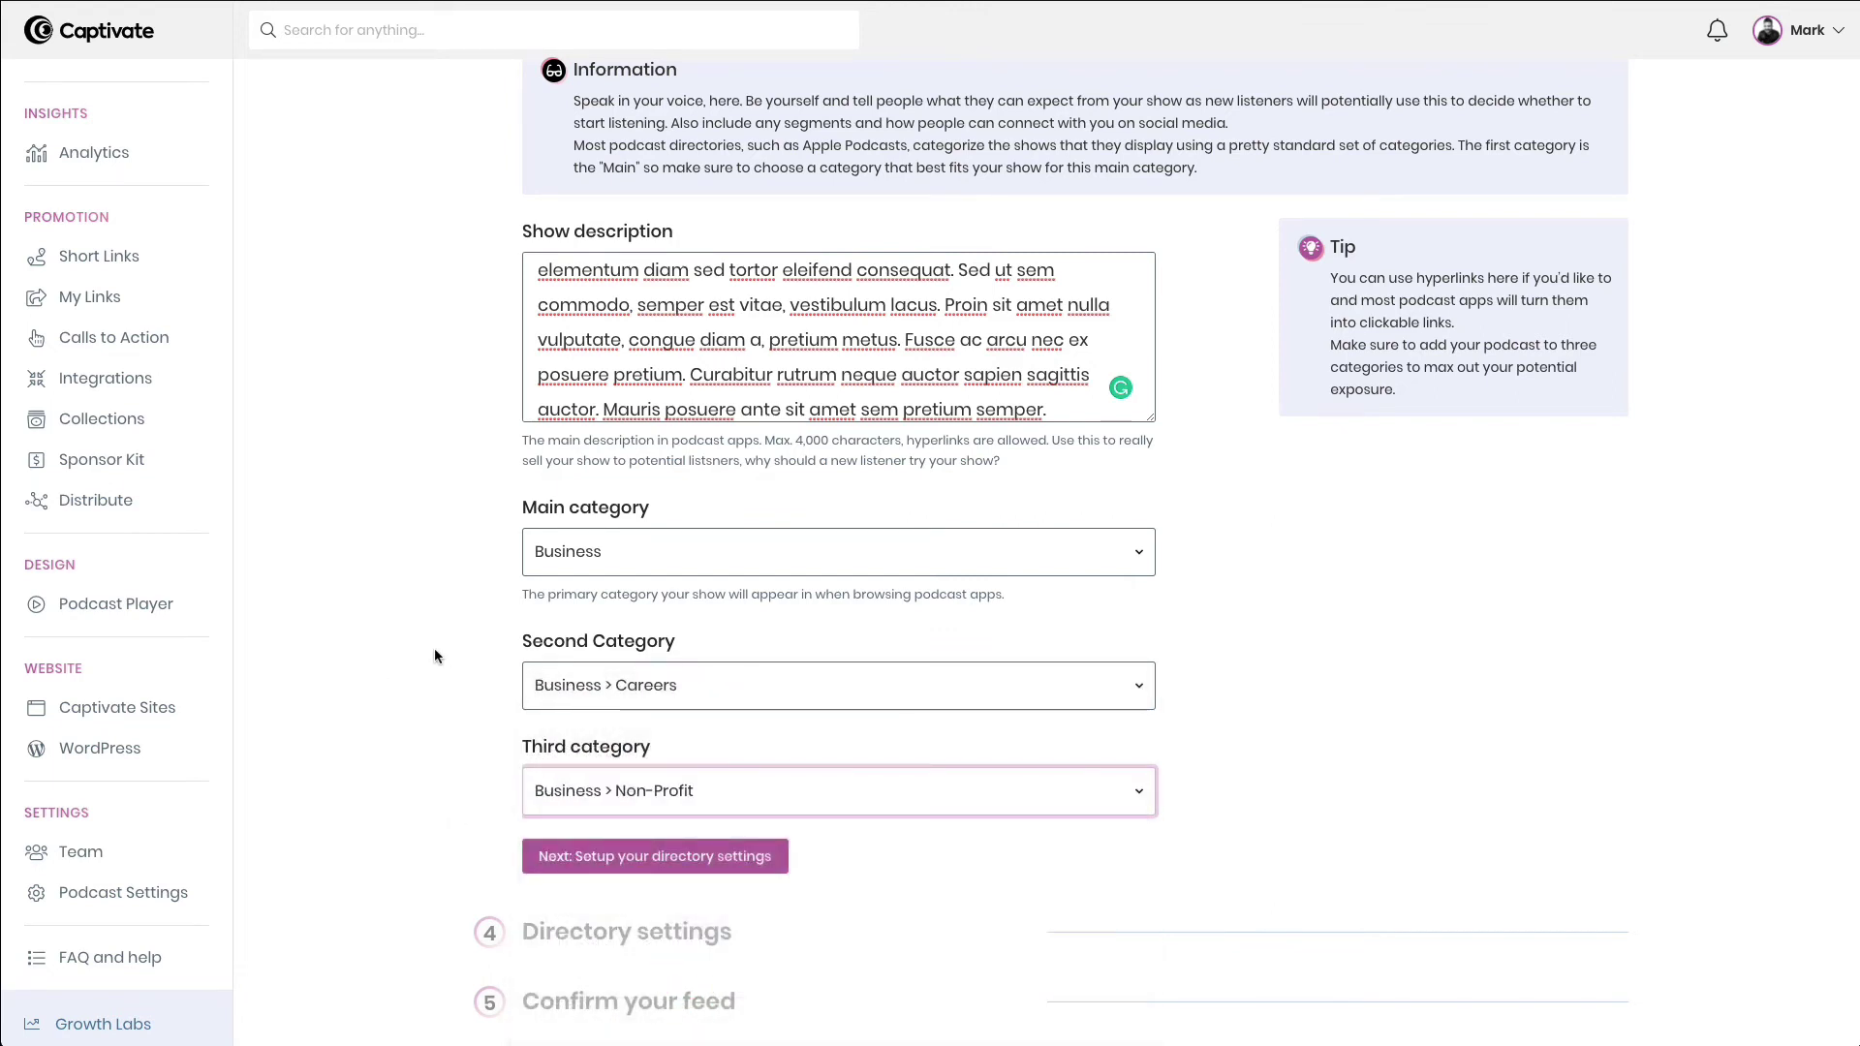
{"action": "scroll", "coordinate": [434, 658], "scroll_direction": "down", "scroll_amount": 3}
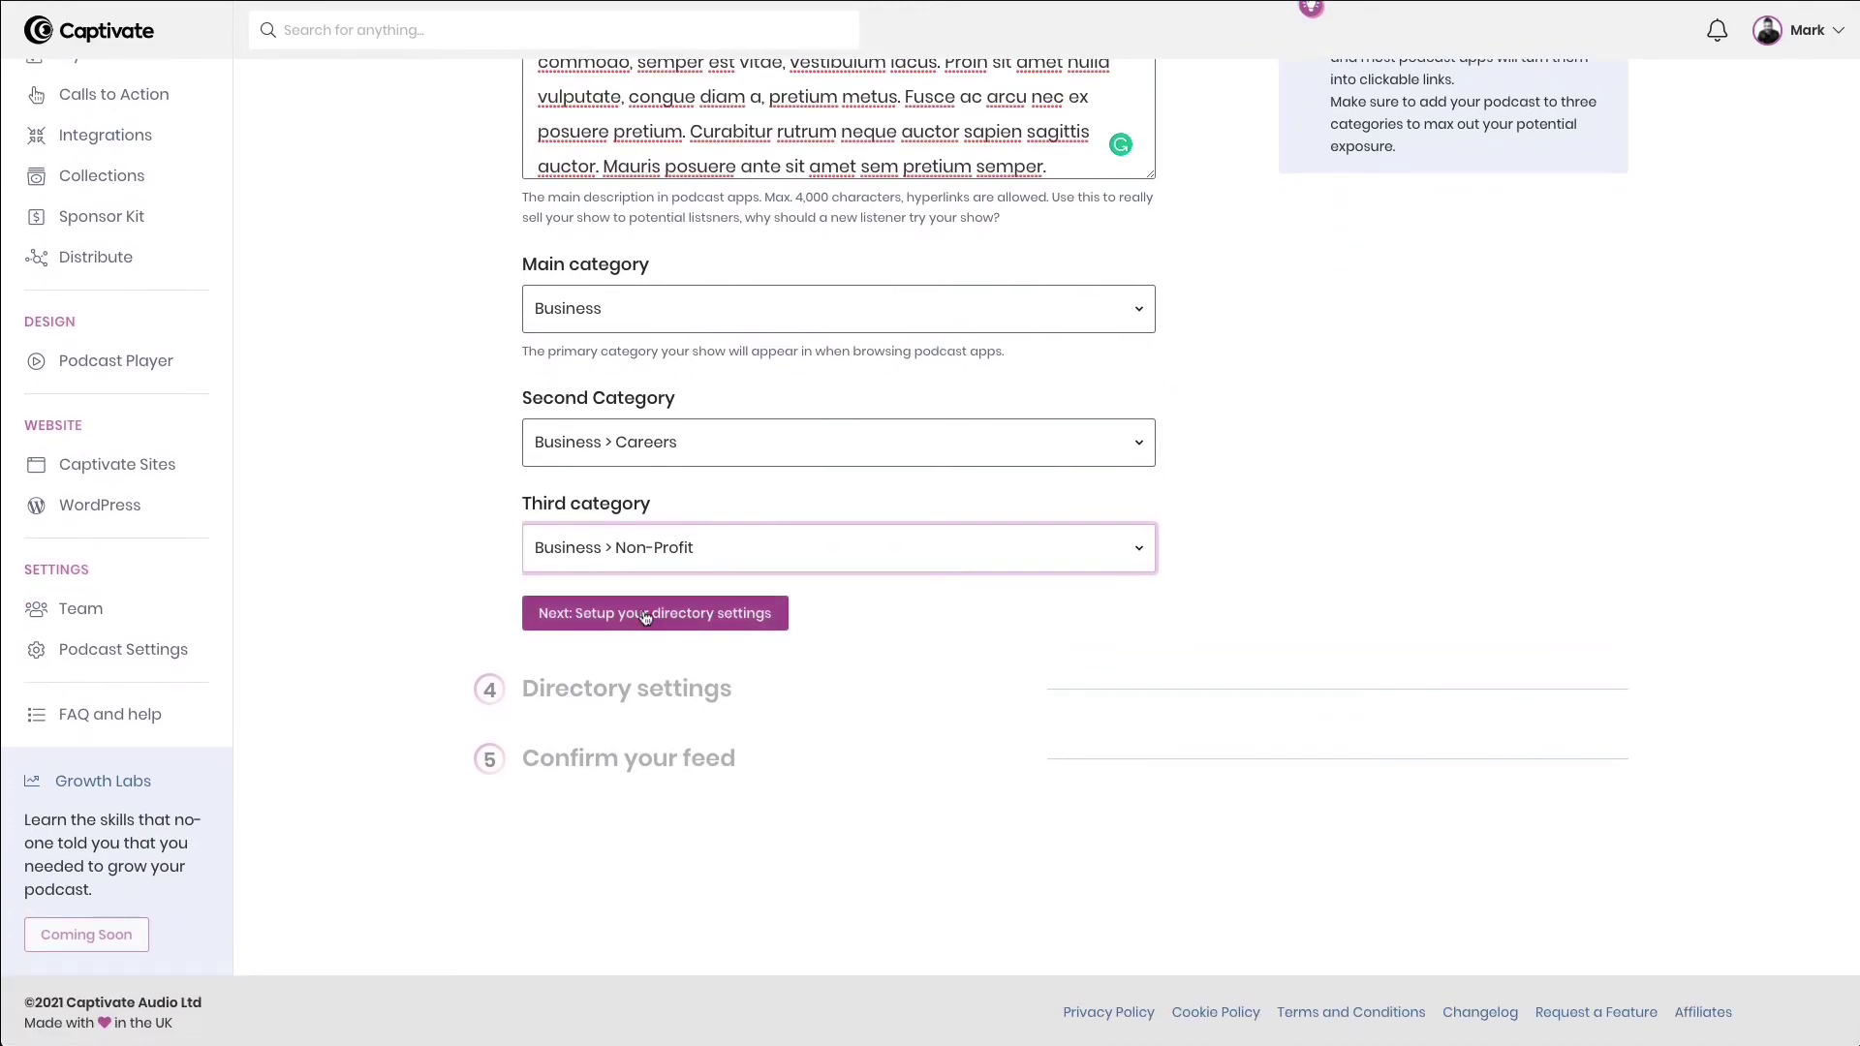
{"action": "left_click", "coordinate": [646, 614]}
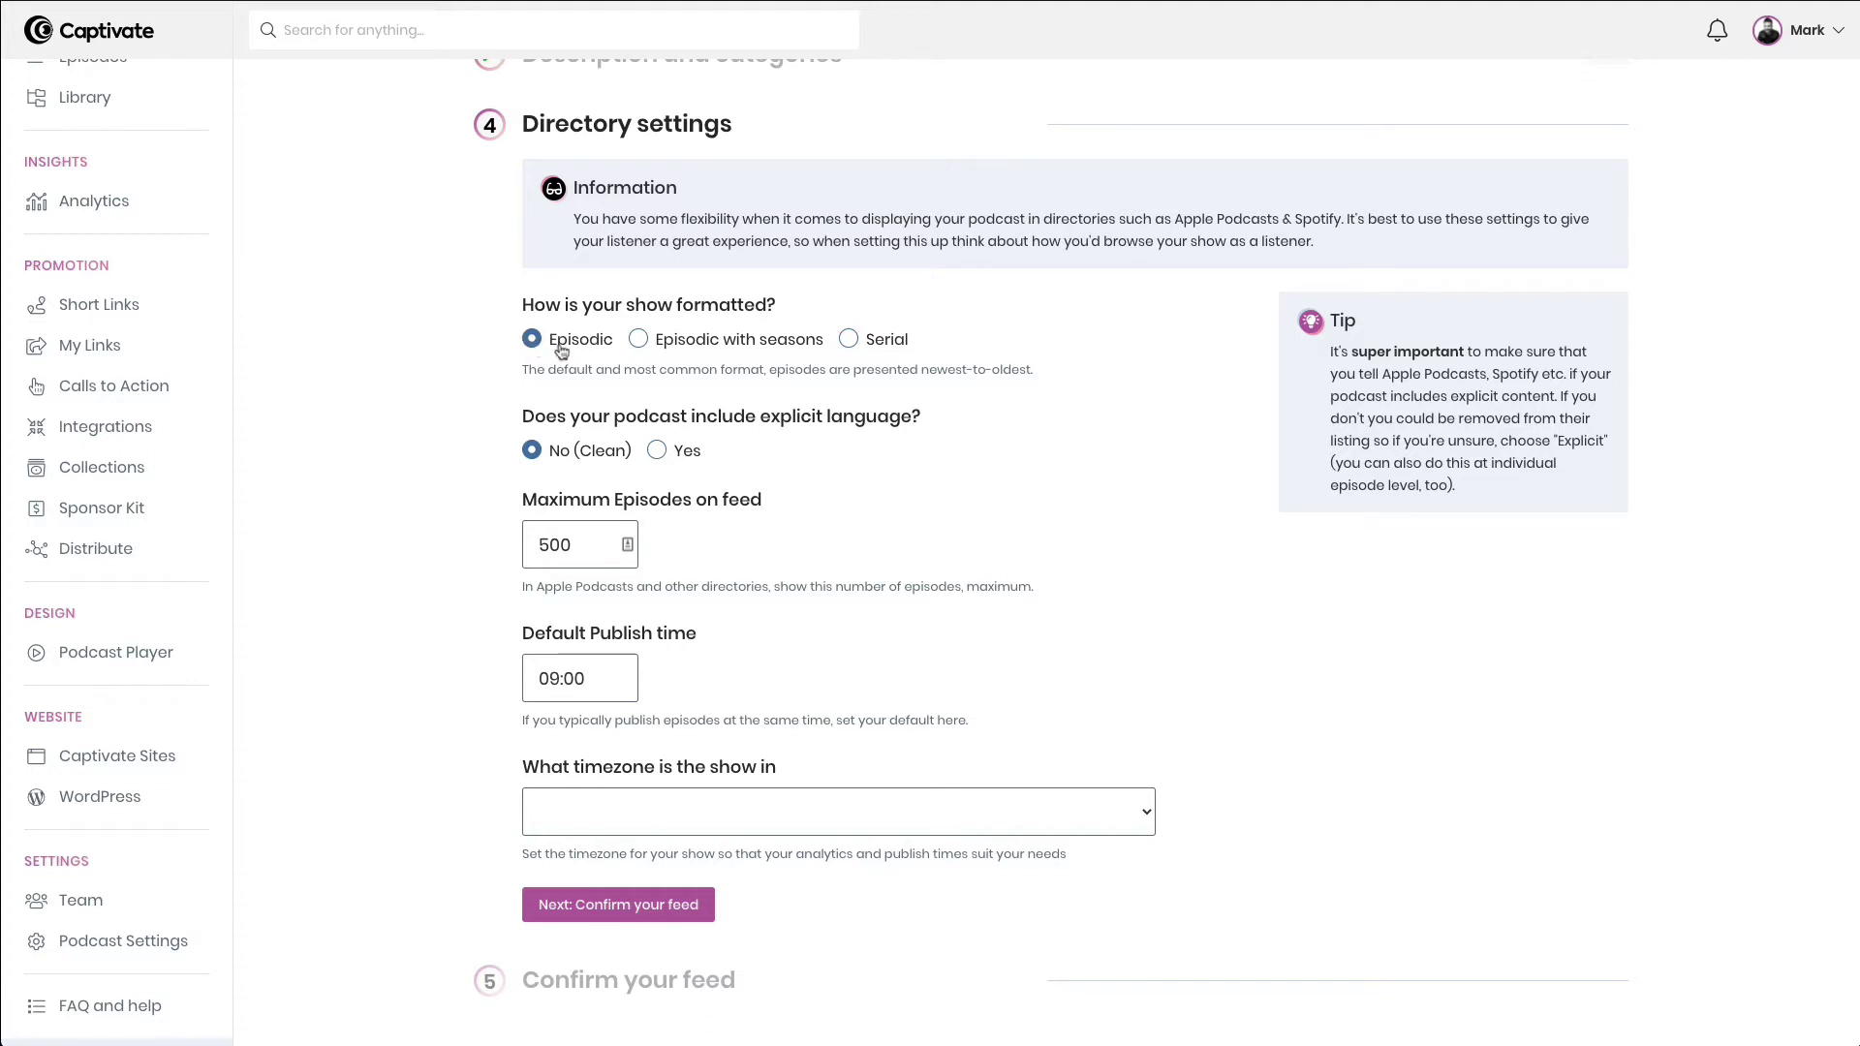
Try the Serial and Episodic with seasons show formats, and return the format to Episodic.
{"action": "left_click", "coordinate": [873, 341]}
{"action": "left_click", "coordinate": [727, 341]}
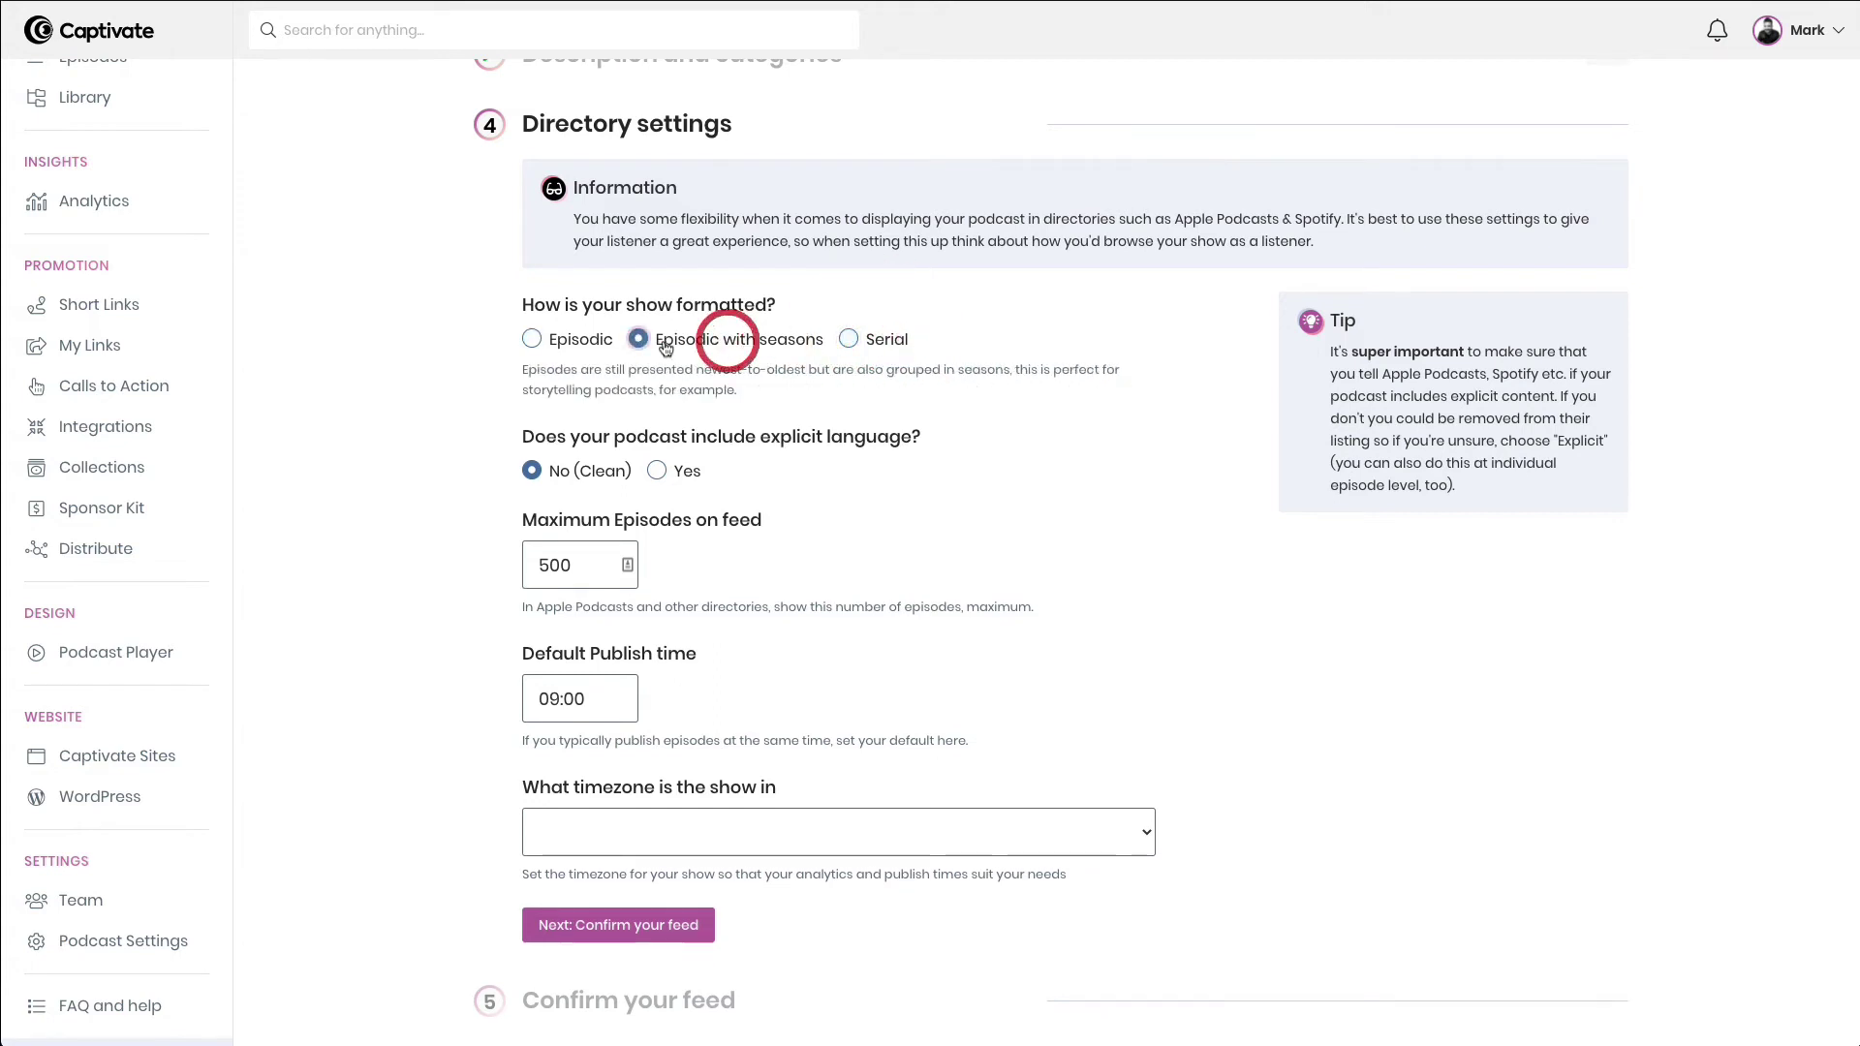
{"action": "left_click", "coordinate": [562, 343]}
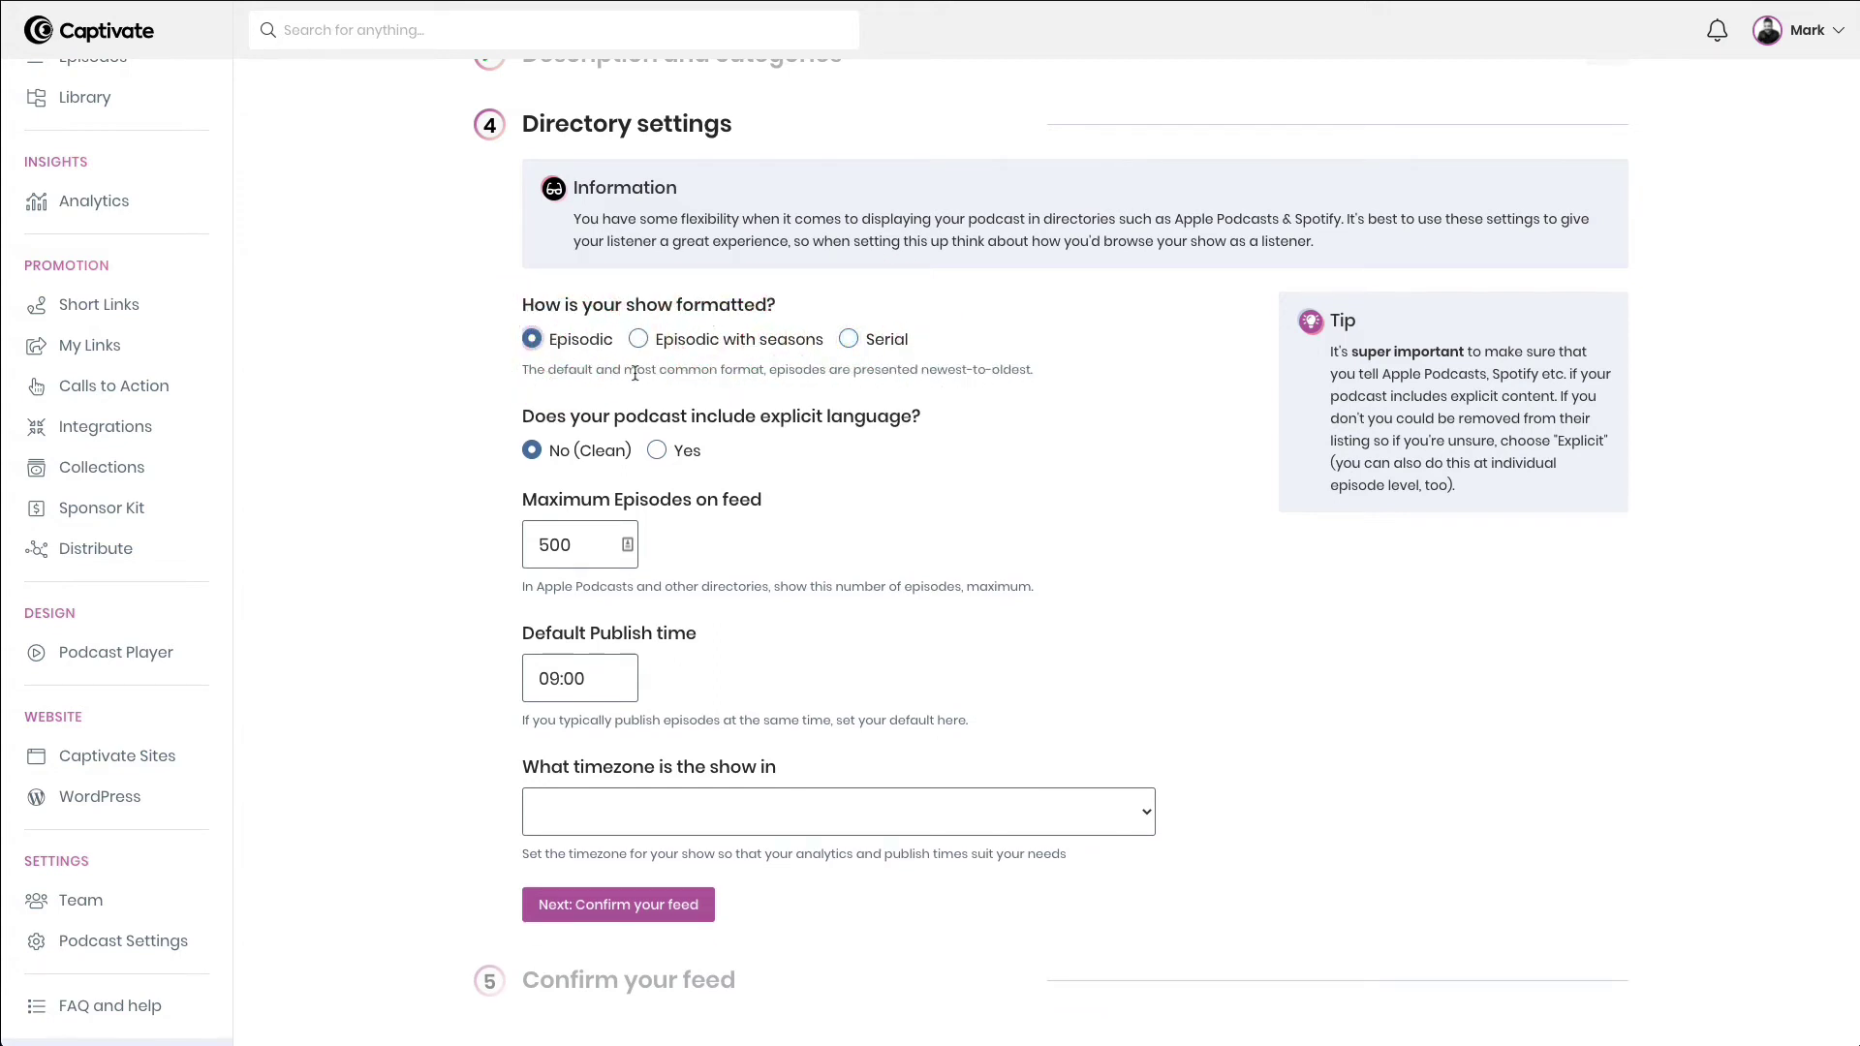
Switch the explicit language setting between Yes and No, ending on No (Clean).
{"action": "left_click", "coordinate": [656, 452]}
{"action": "key", "text": "Left"}
{"action": "left_click", "coordinate": [657, 452]}
{"action": "left_click", "coordinate": [534, 451]}
{"action": "left_click", "coordinate": [658, 452]}
{"action": "left_click", "coordinate": [576, 446]}
Set the show's timezone to (UTC) Edinburgh, London and continue to the feed confirmation.
{"action": "scroll", "coordinate": [410, 451], "scroll_direction": "down", "scroll_amount": 1}
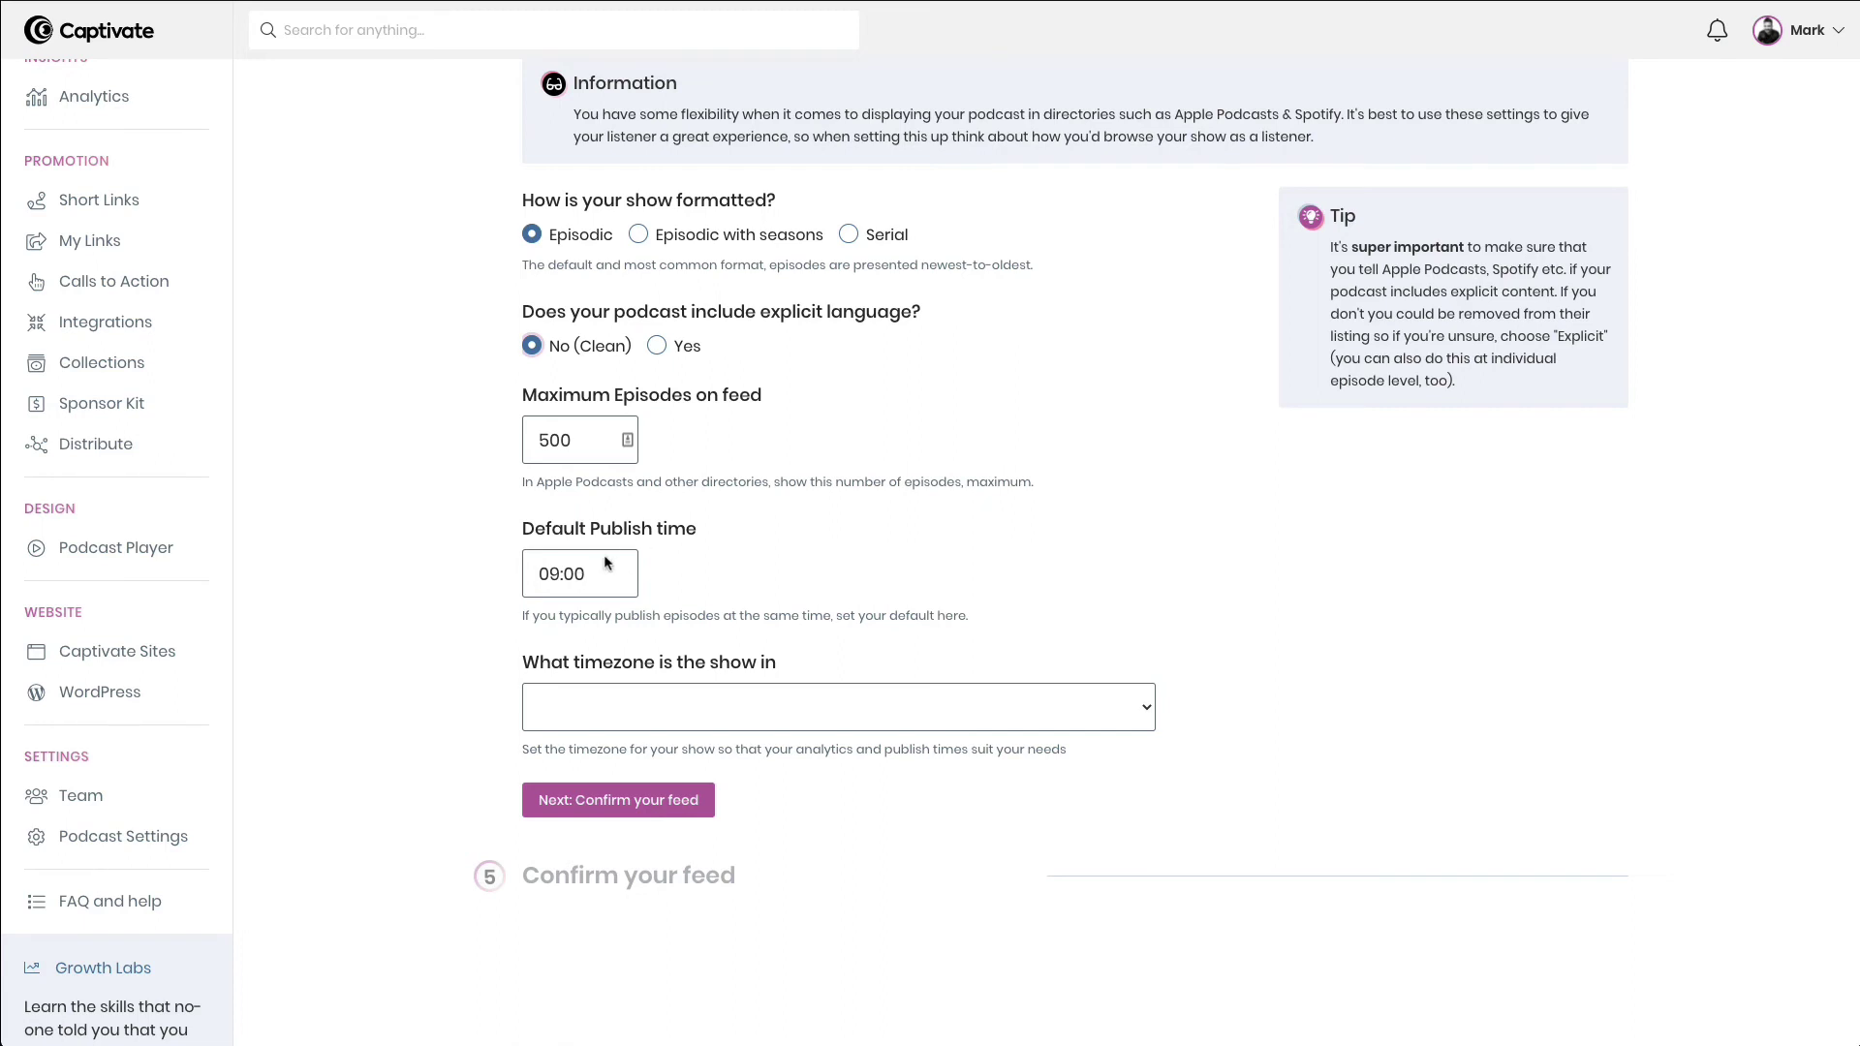
{"action": "scroll", "coordinate": [766, 594], "scroll_direction": "down", "scroll_amount": 1}
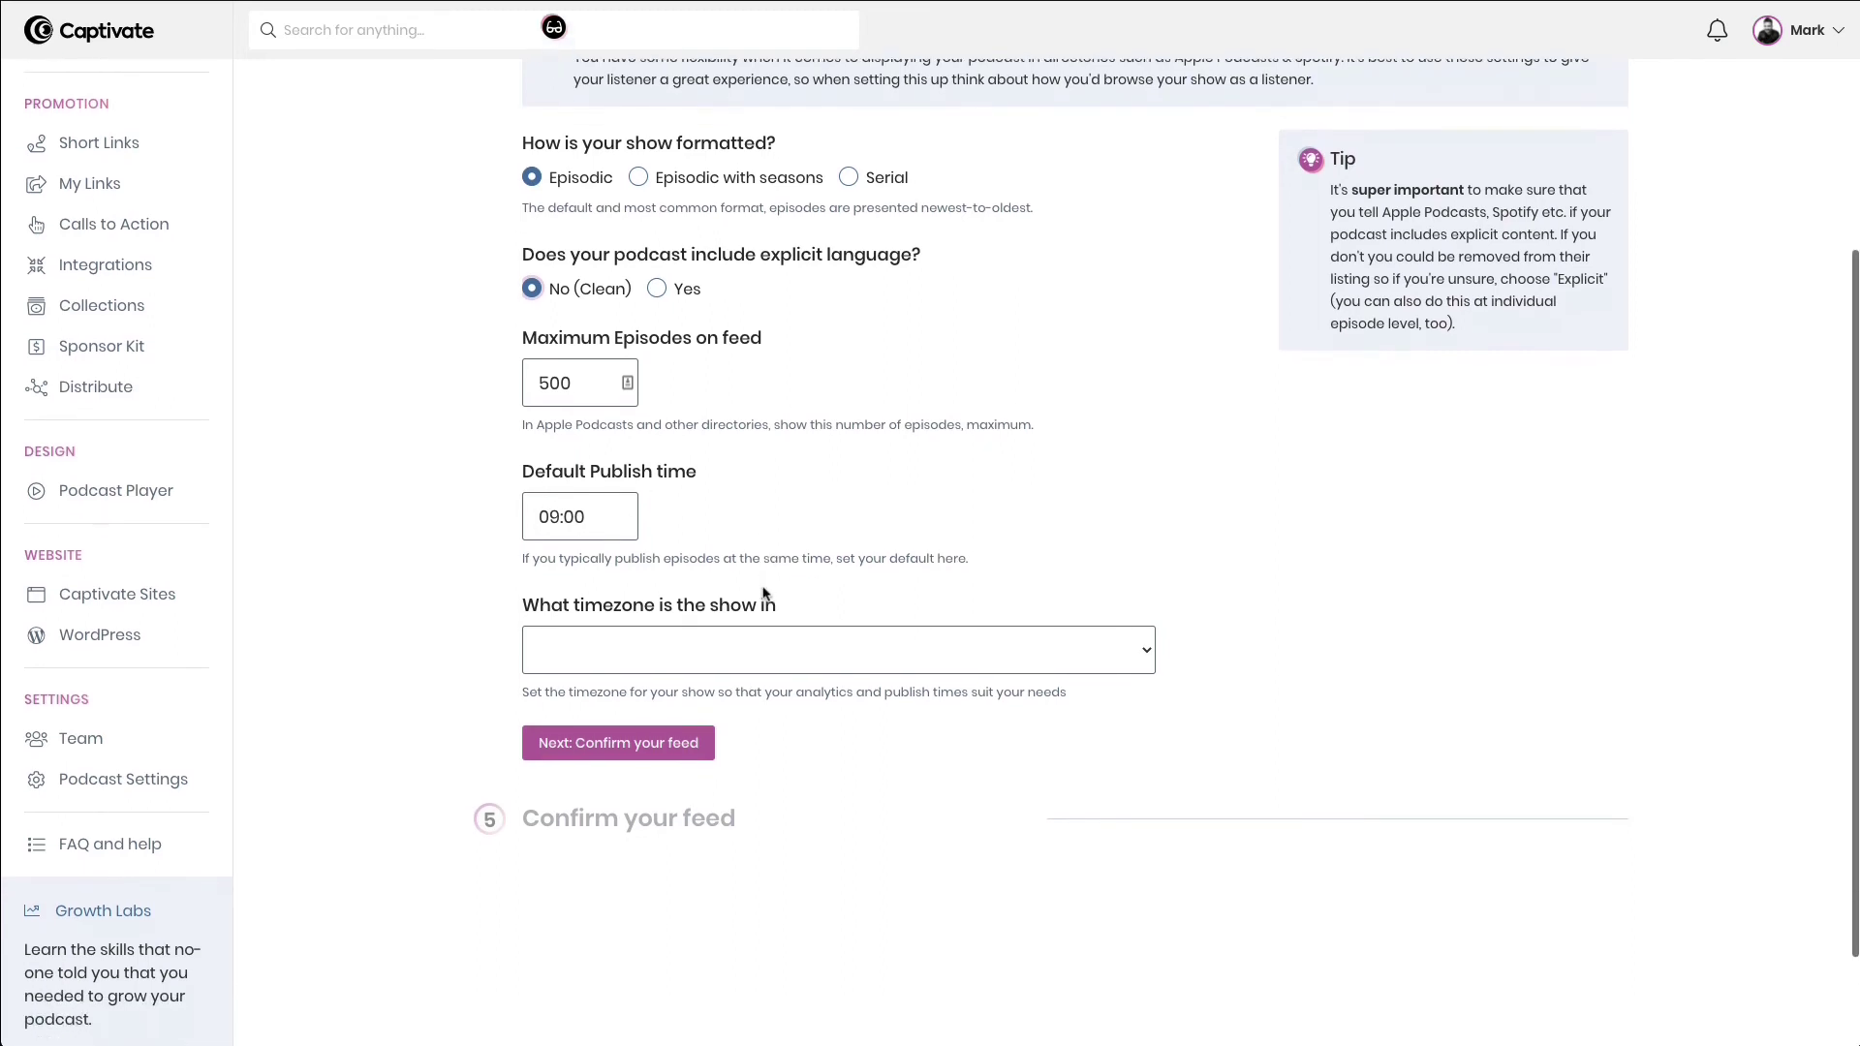
{"action": "left_click", "coordinate": [876, 645]}
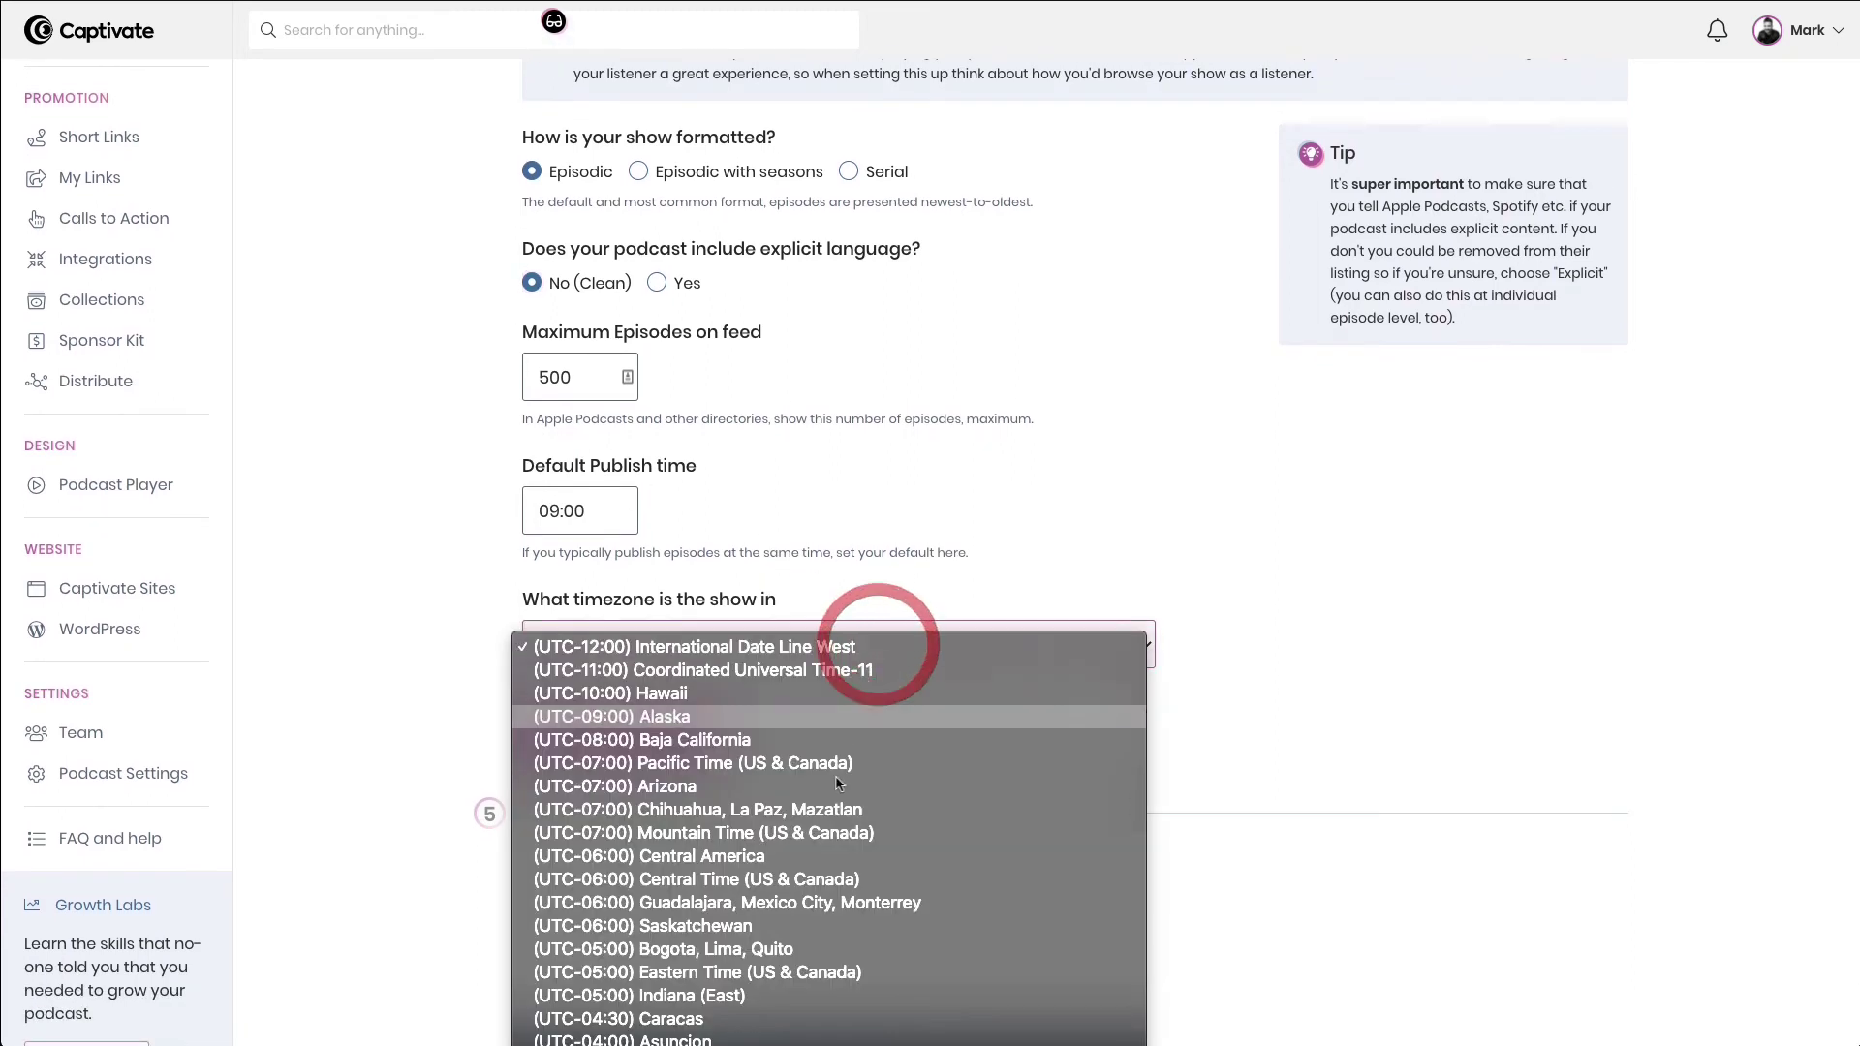
{"action": "scroll", "coordinate": [833, 765], "scroll_direction": "down", "scroll_amount": 10}
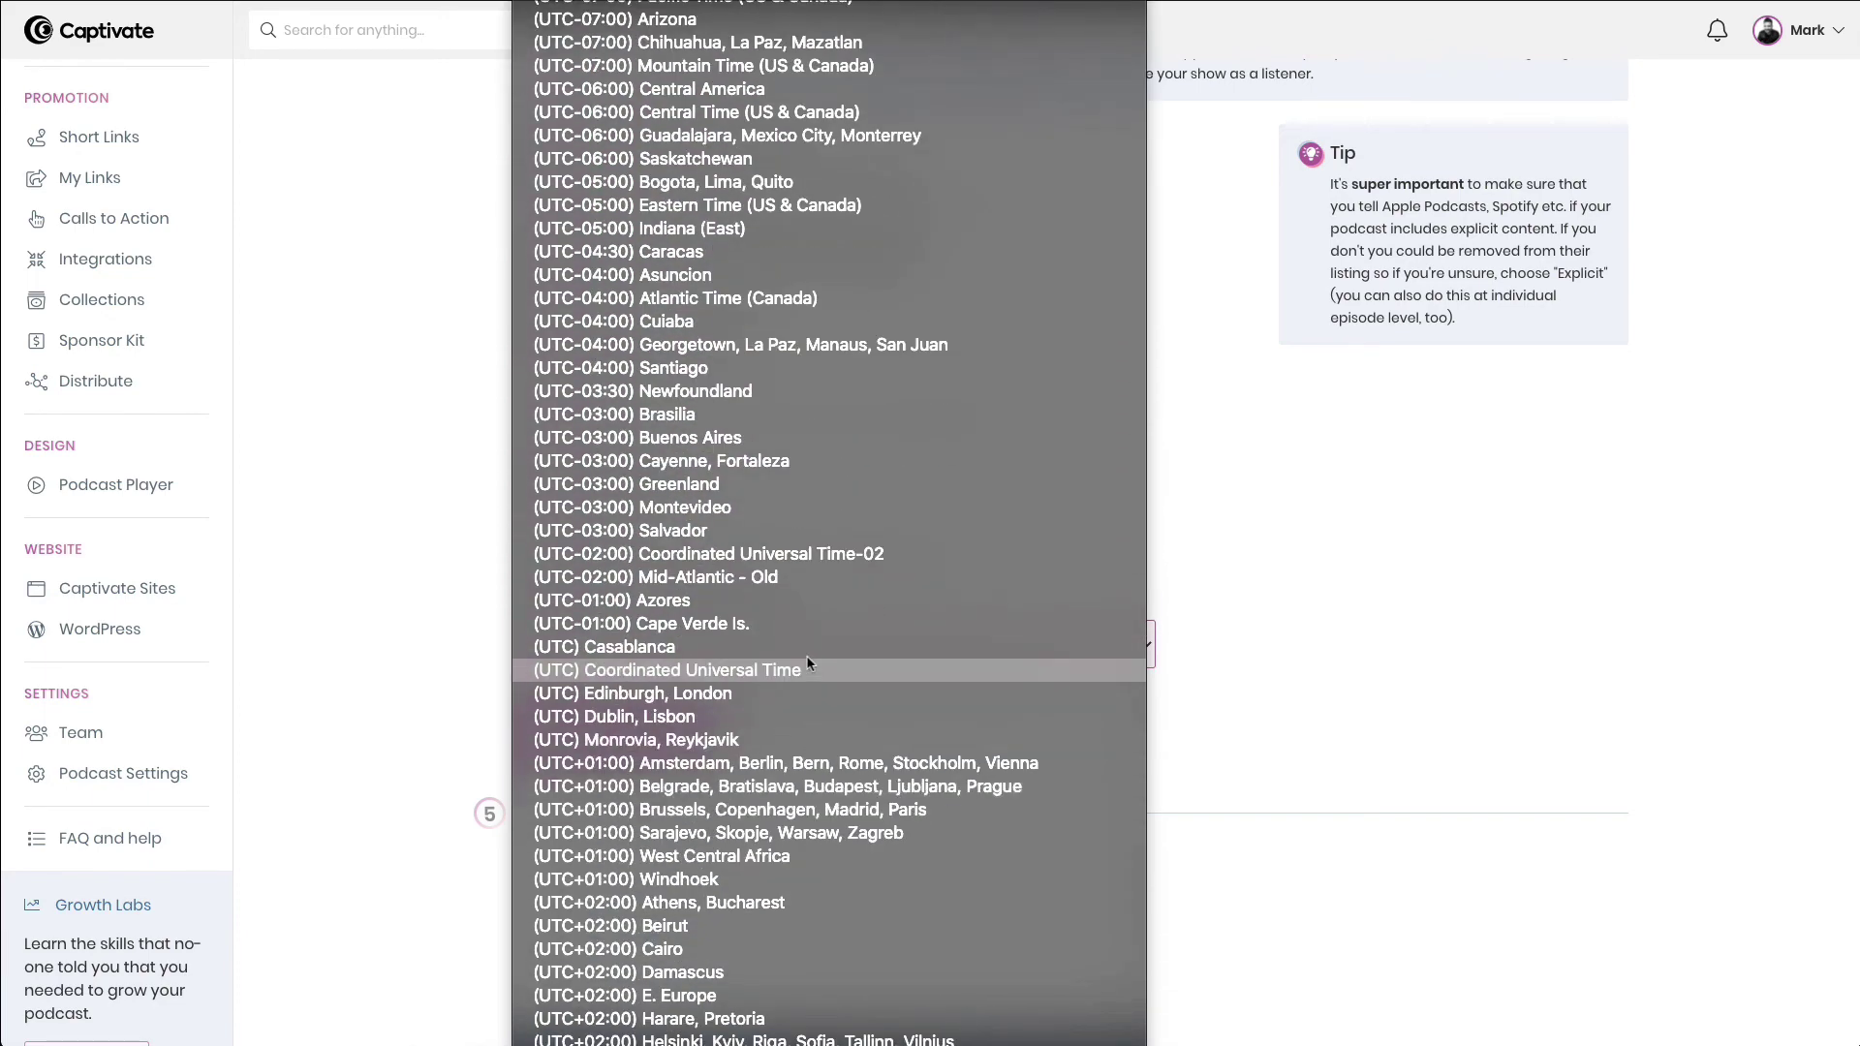
{"action": "left_click", "coordinate": [794, 694]}
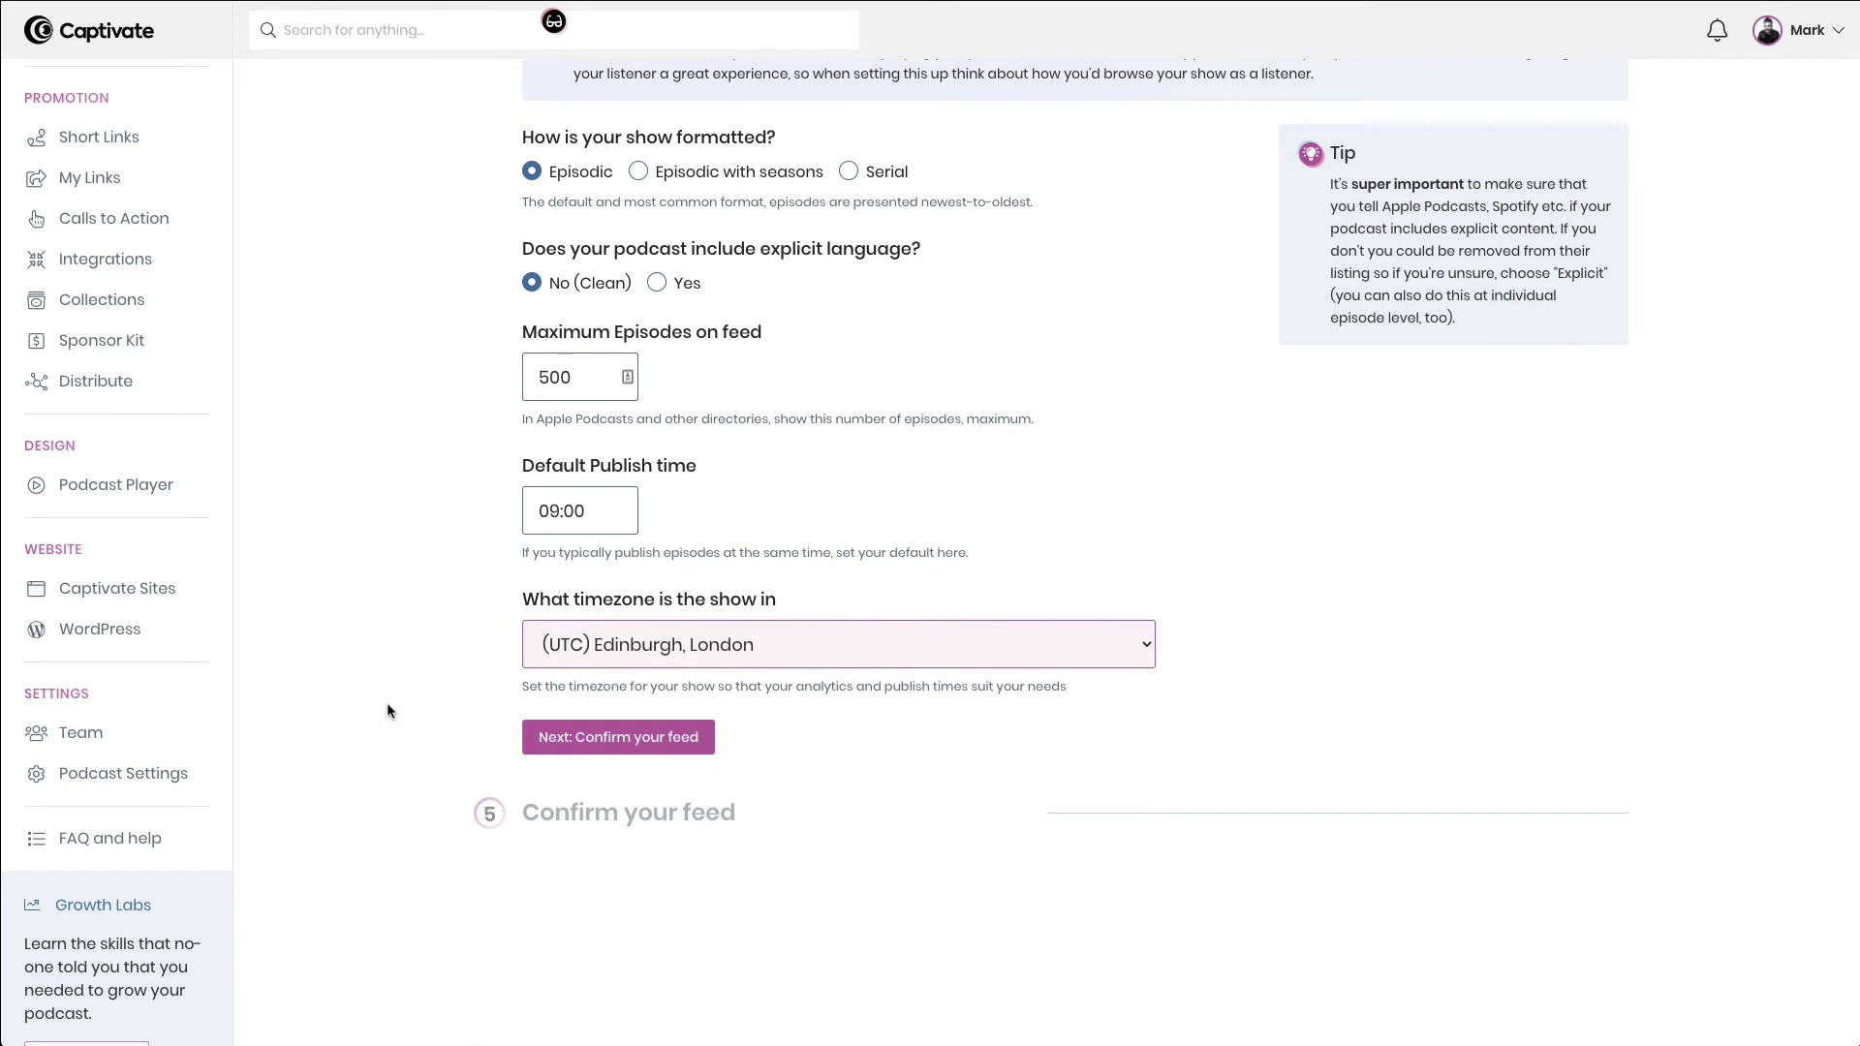
{"action": "left_click", "coordinate": [610, 738]}
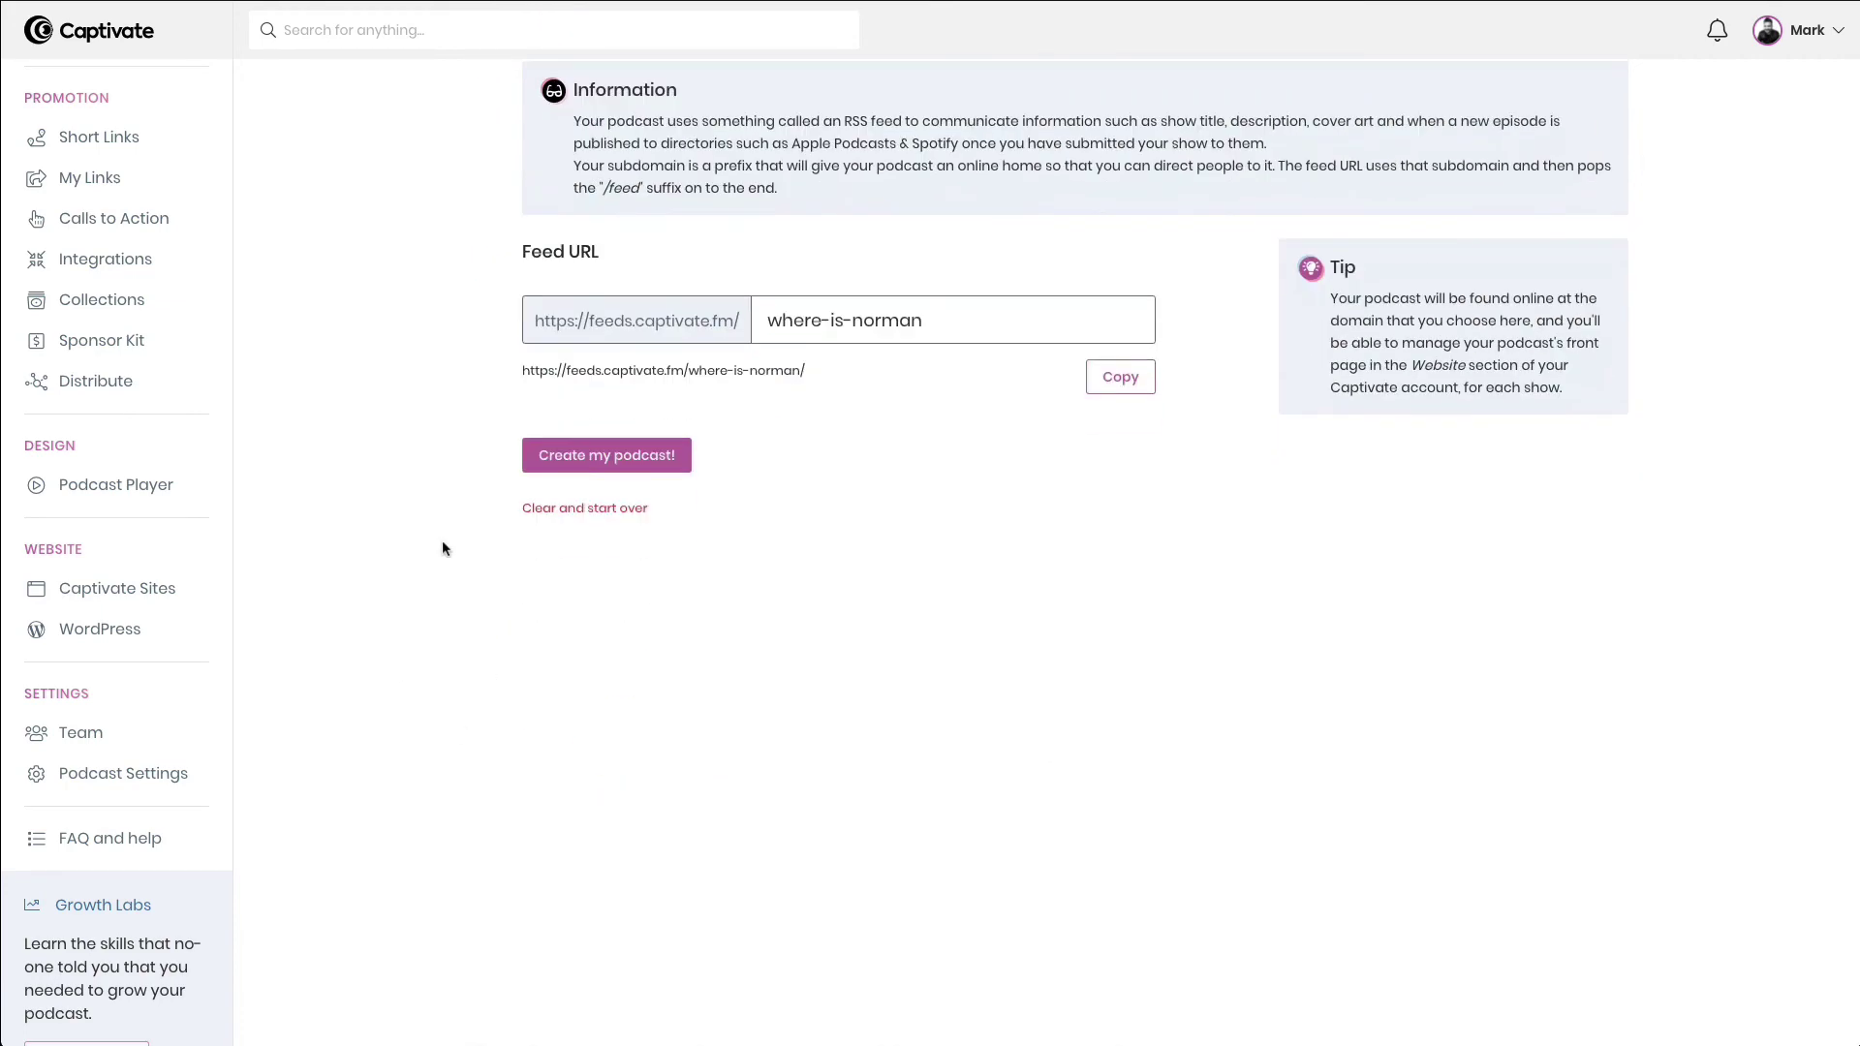
Try extending the feed URL with "-help-me", and remove that addition again.
{"action": "scroll", "coordinate": [955, 451], "scroll_direction": "up", "scroll_amount": 2}
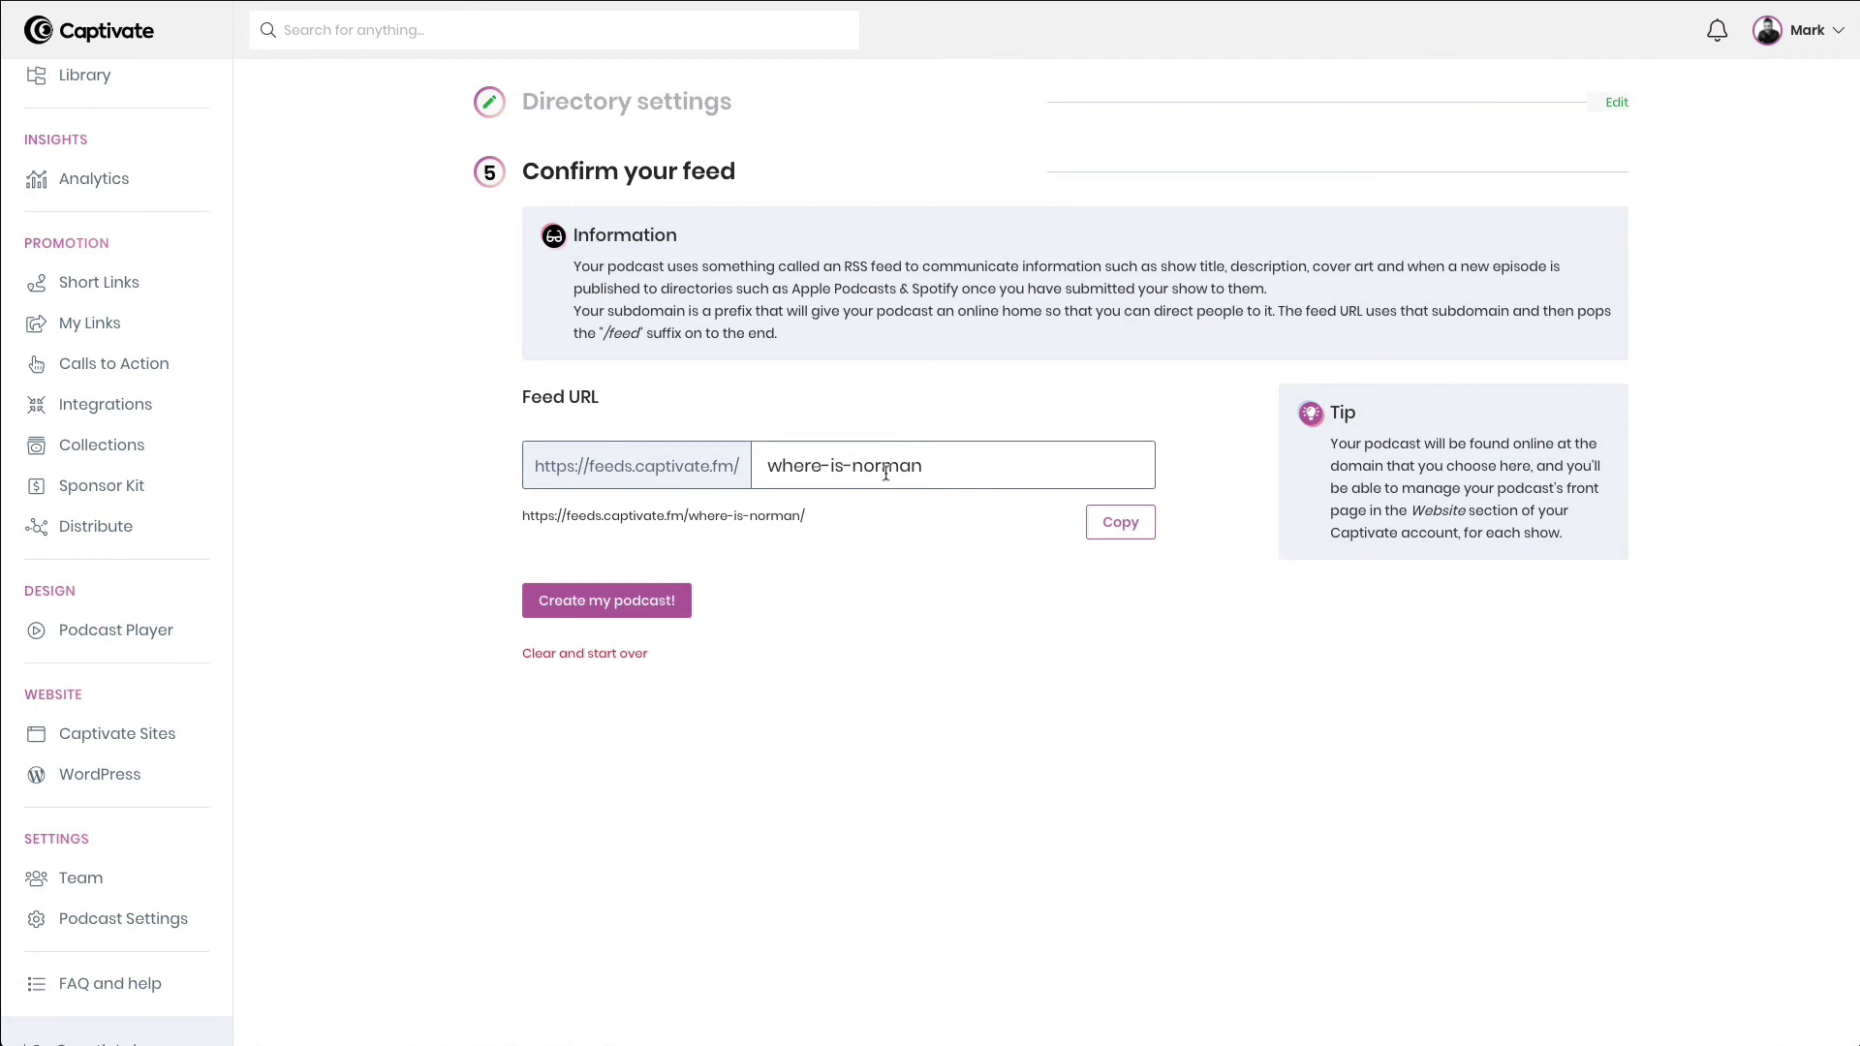
{"action": "left_click_drag", "start_coordinate": [925, 463], "coordinate": [759, 465]}
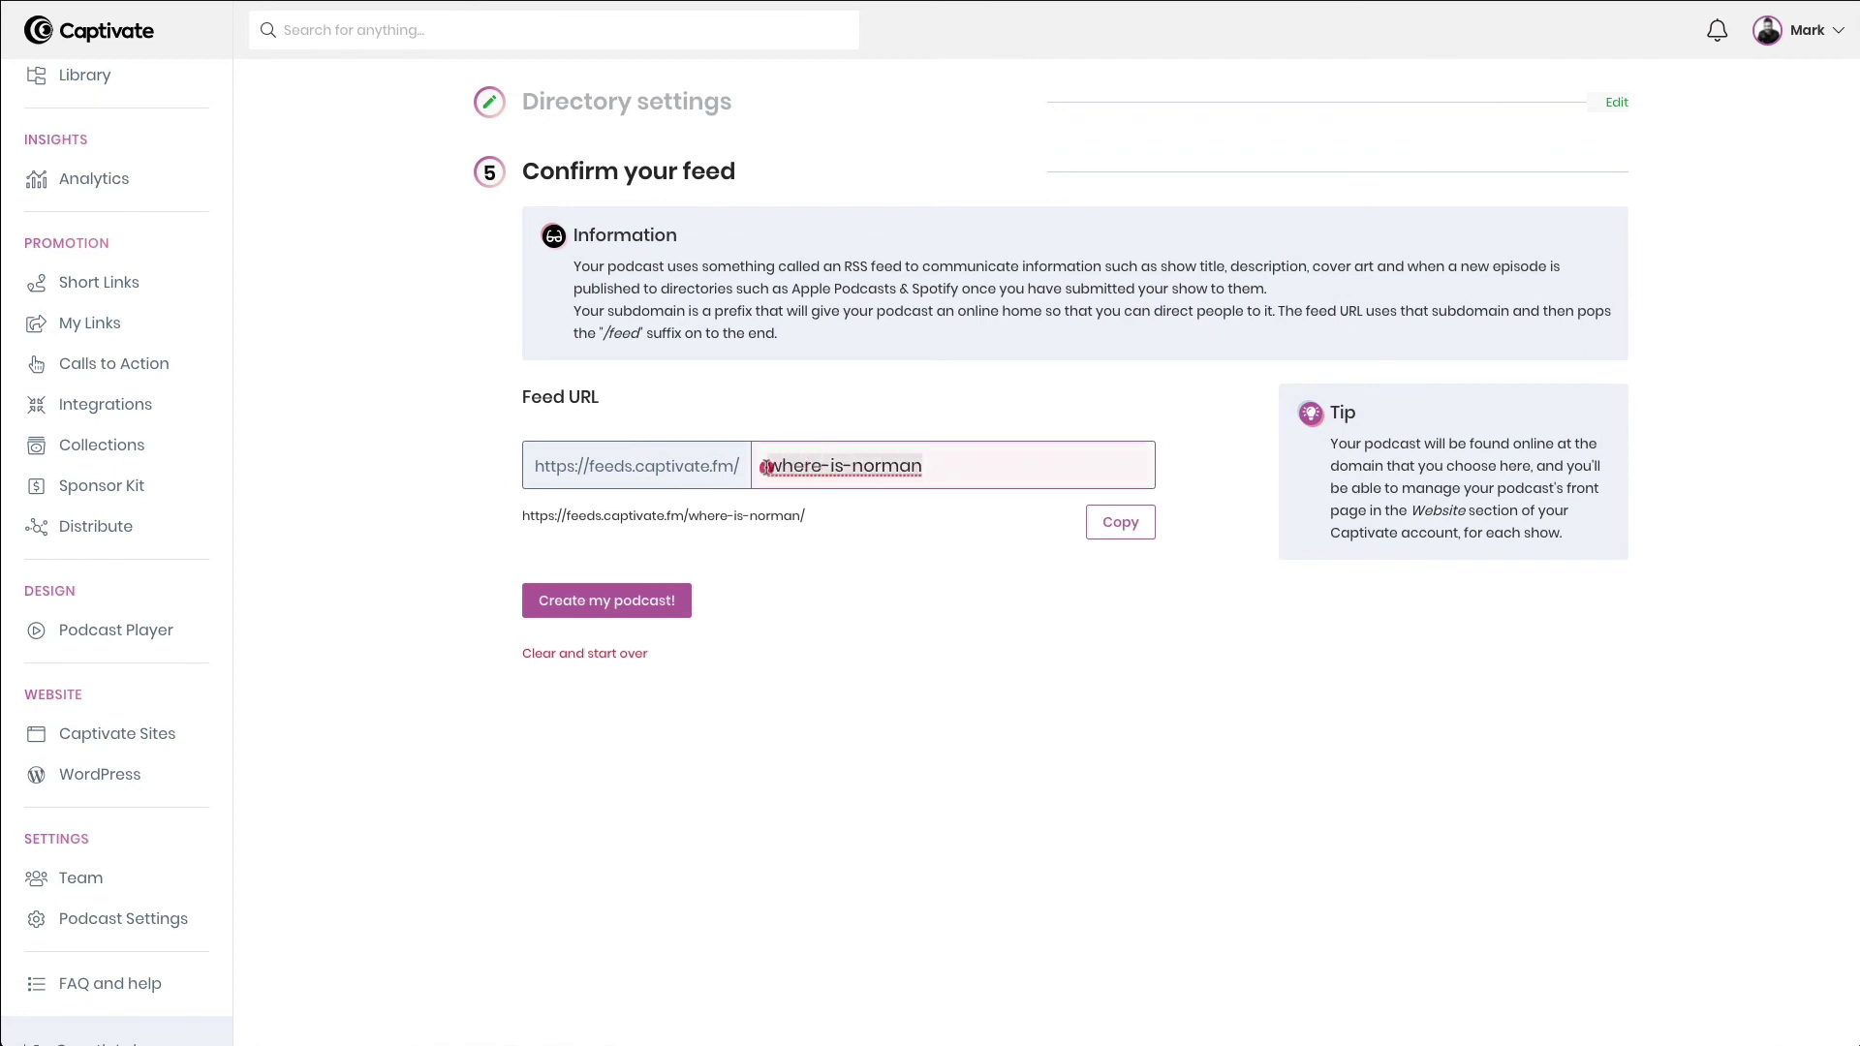
{"action": "left_click", "coordinate": [936, 464]}
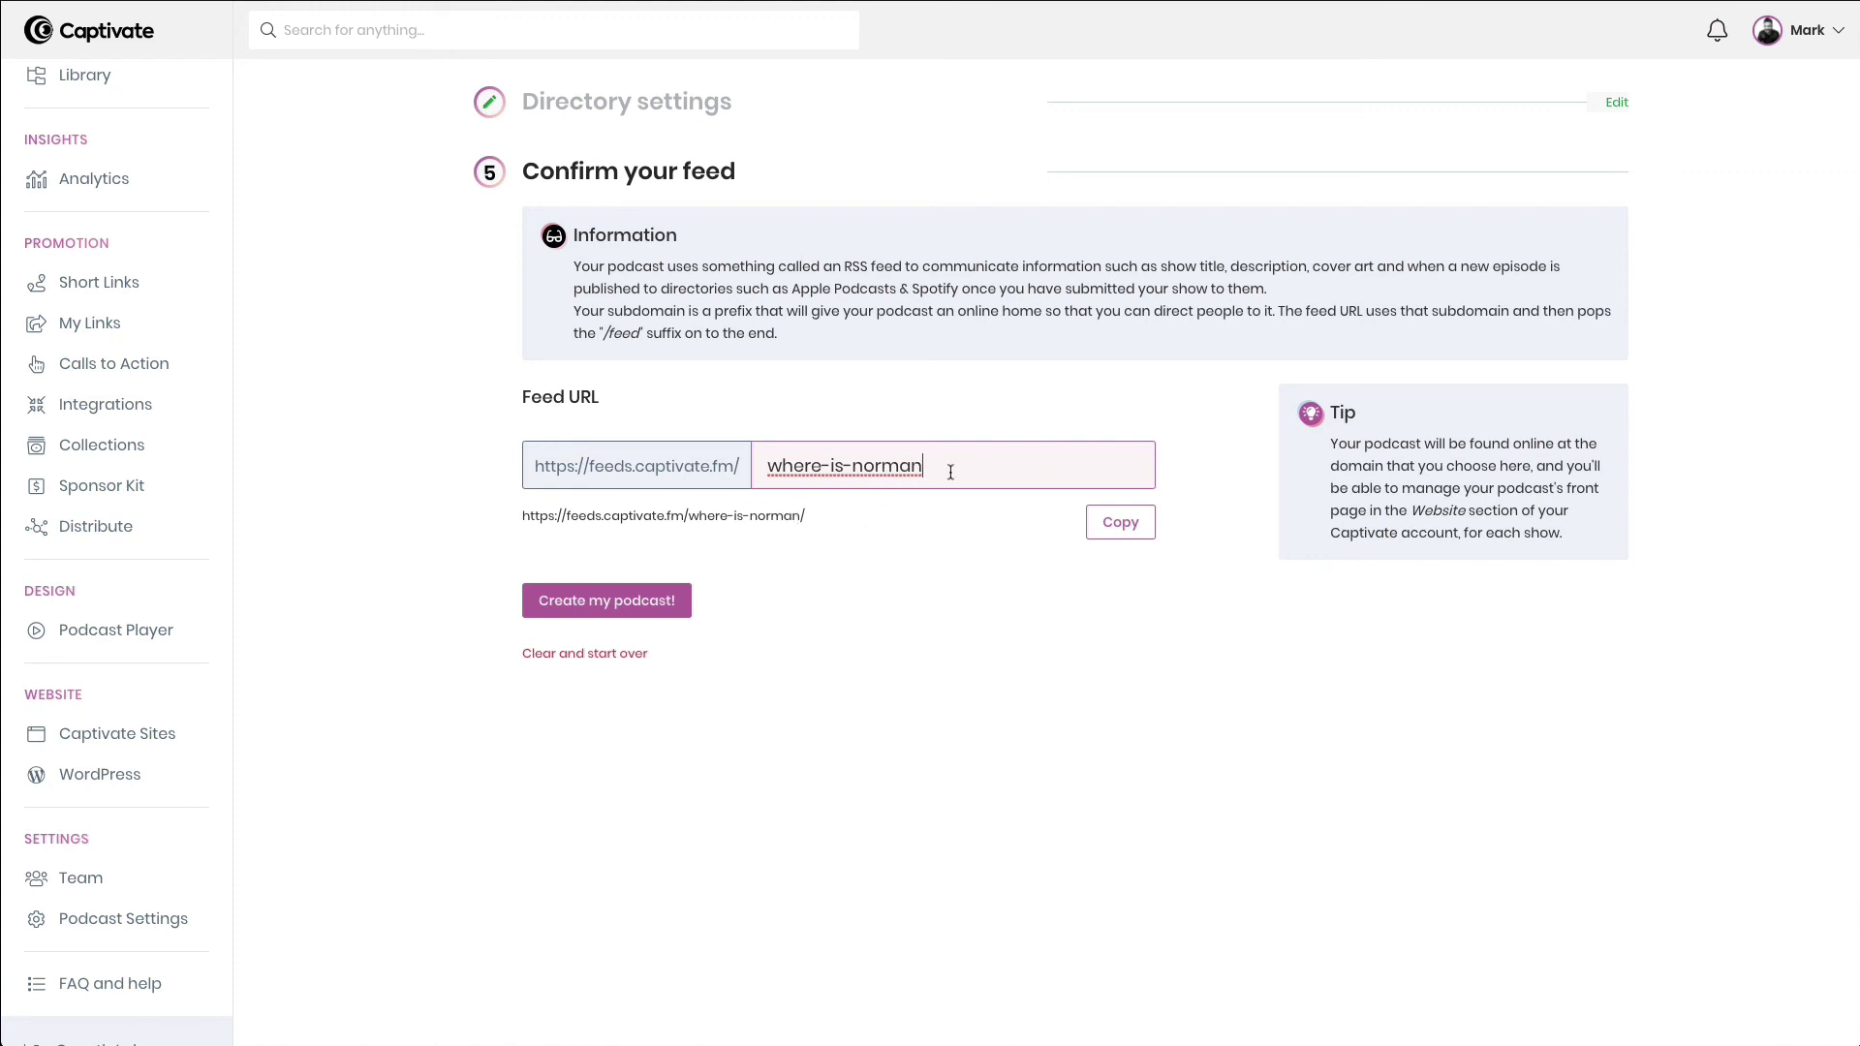
{"action": "type", "text": "-help-me"}
{"action": "key", "text": "ctrl+shift+Left"}
{"action": "key", "text": "ctrl+shift+Left"}
{"action": "key", "text": "ctrl+shift+Left"}
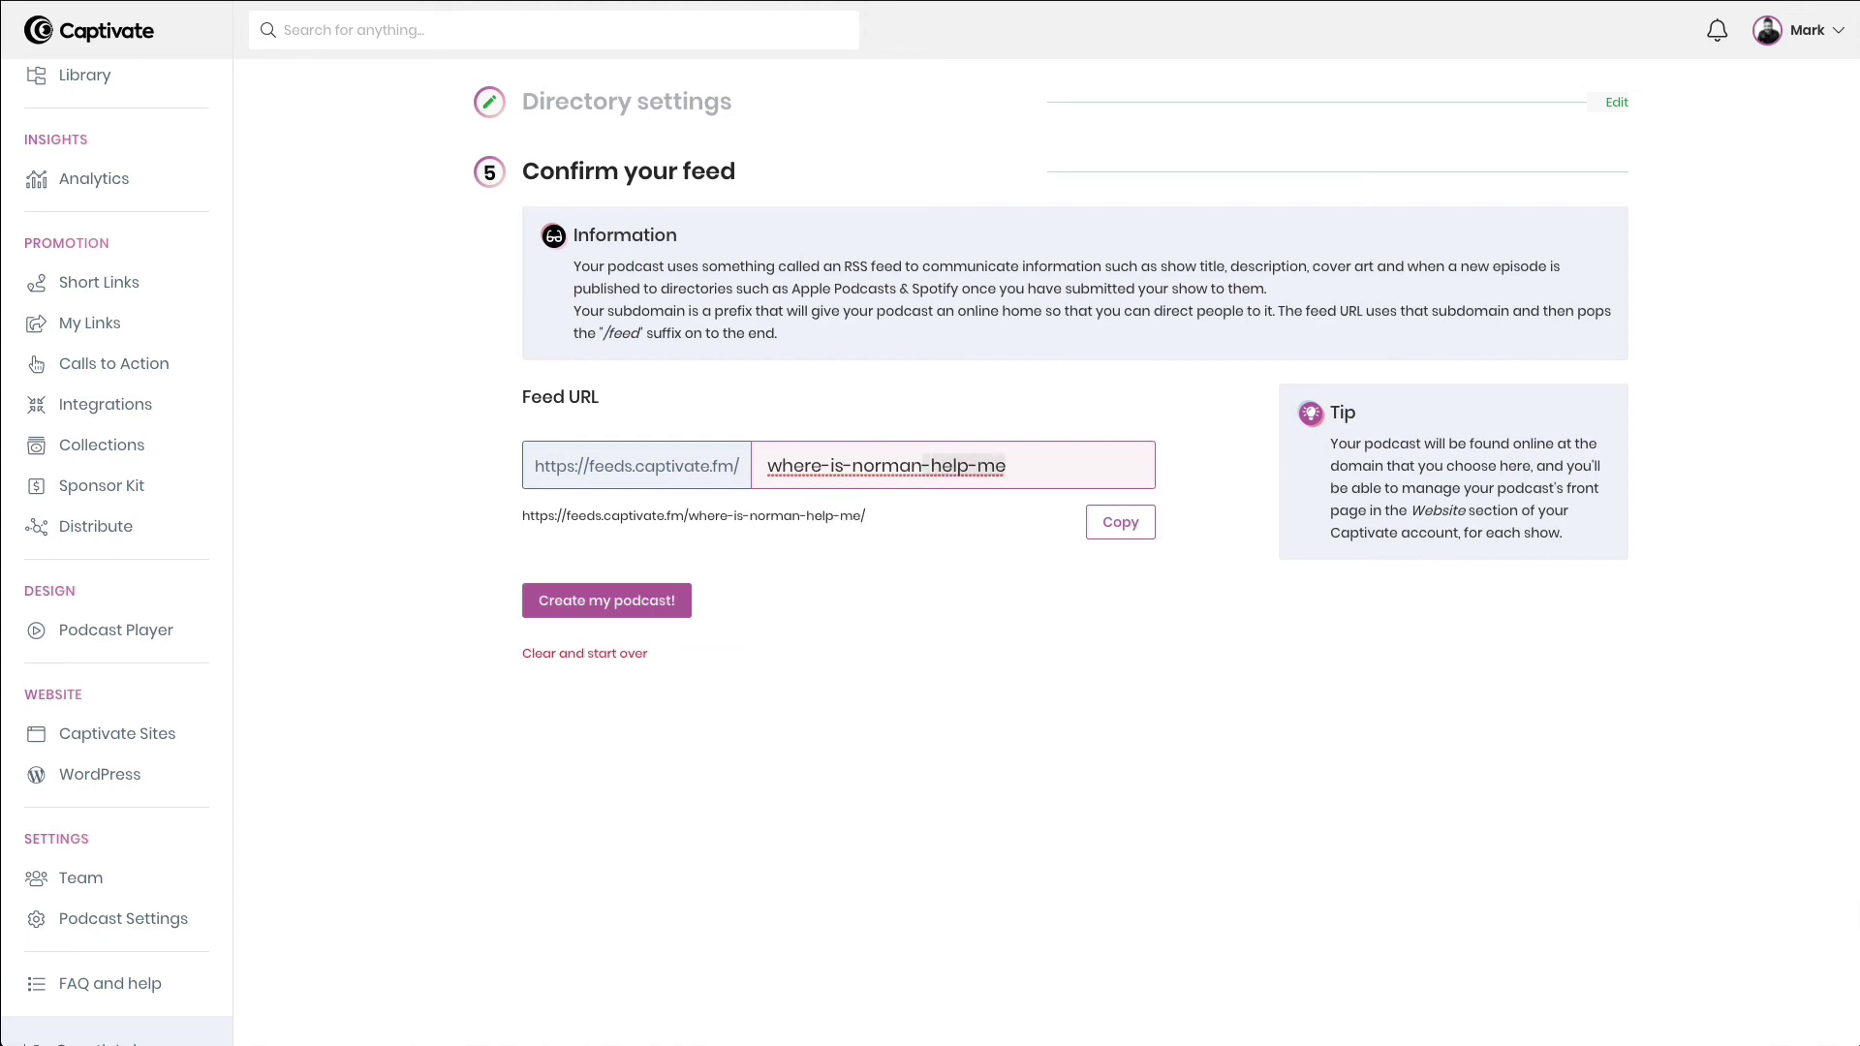
{"action": "key", "text": "BackSpace"}
{"action": "left_click", "coordinate": [997, 593]}
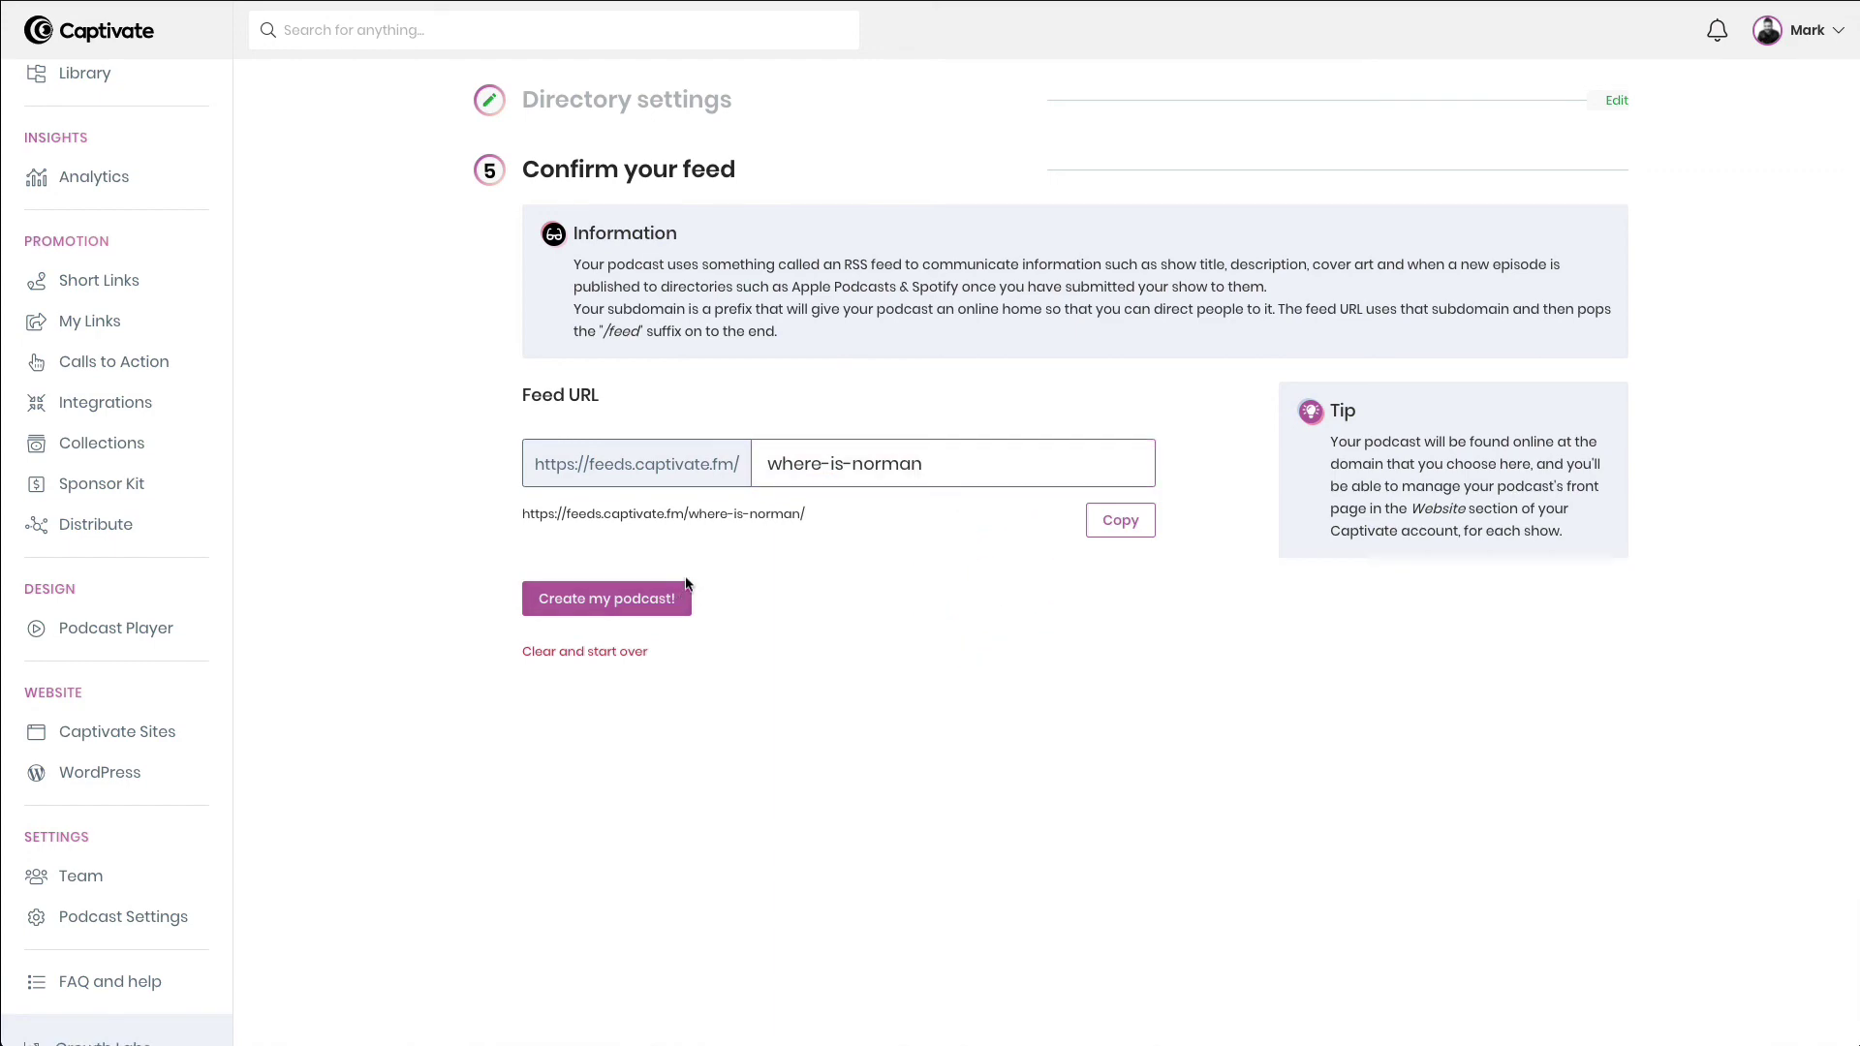
Create the podcast with the where-is-norman feed URL and open its dashboard.
{"action": "left_click", "coordinate": [593, 600]}
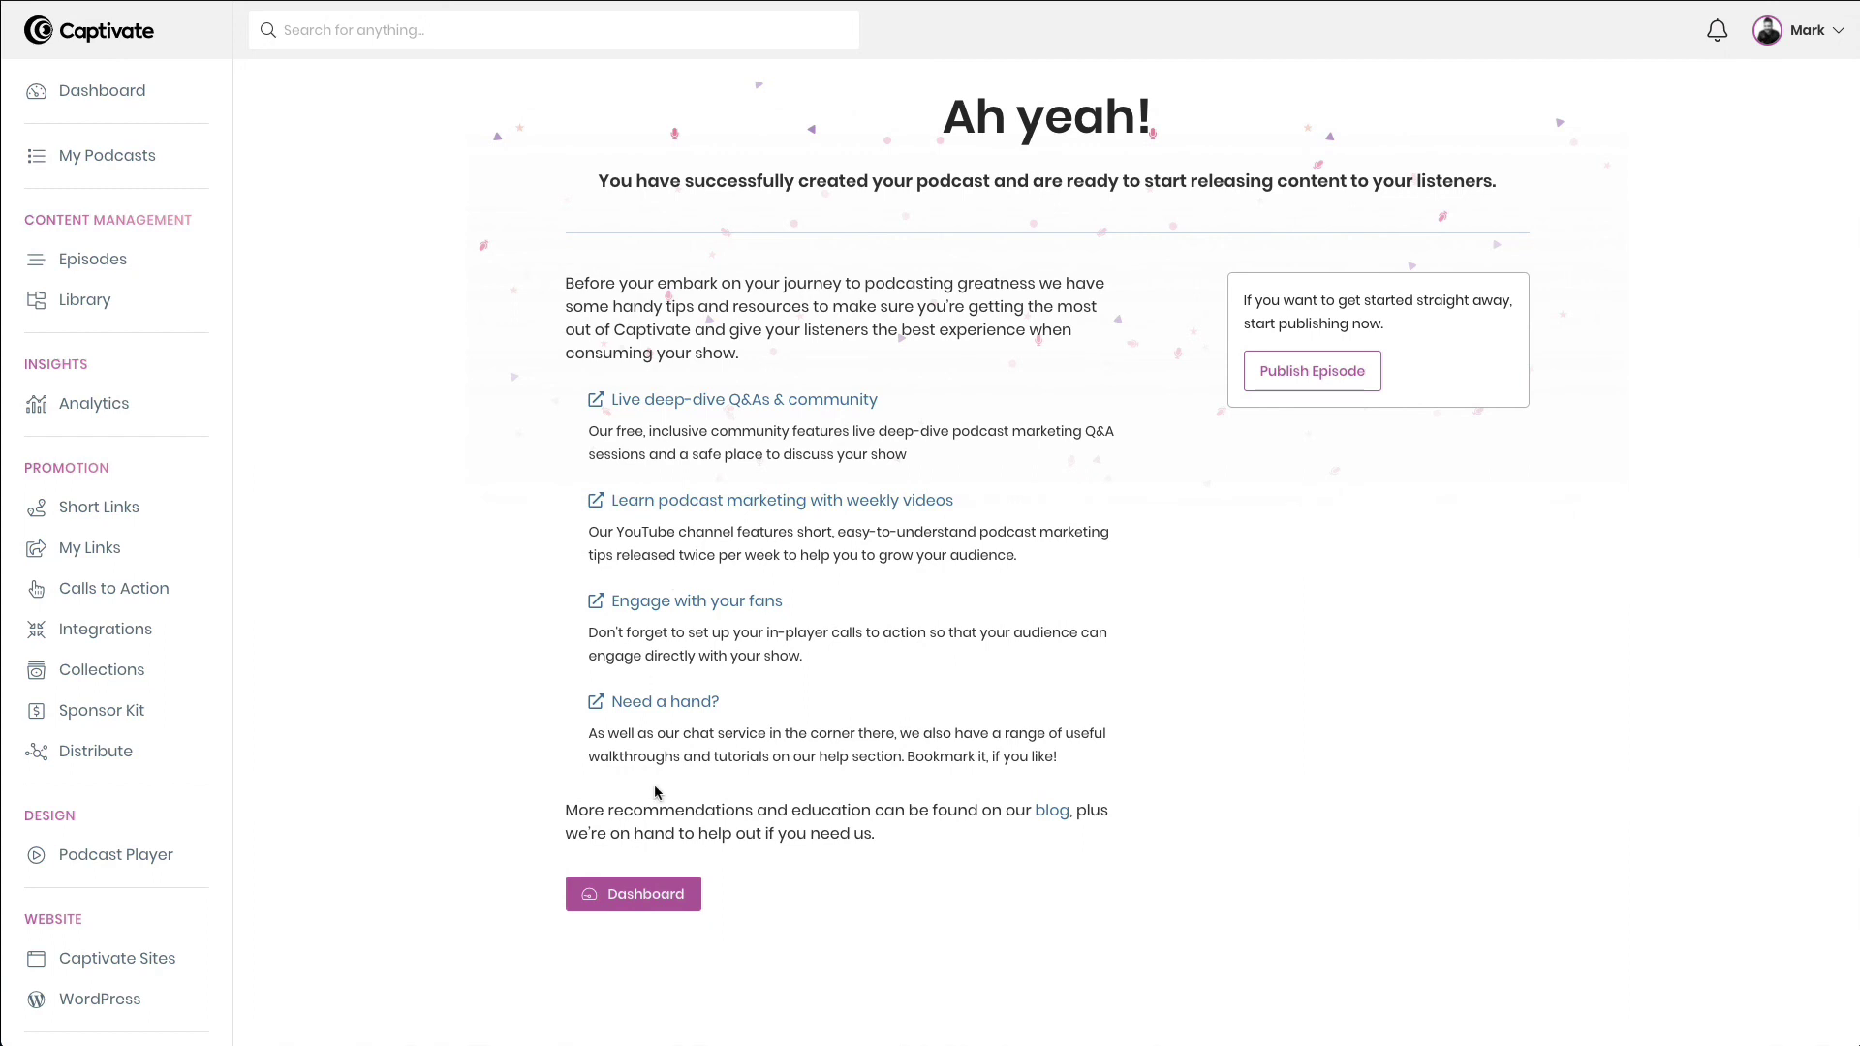
{"action": "left_click", "coordinate": [647, 895]}
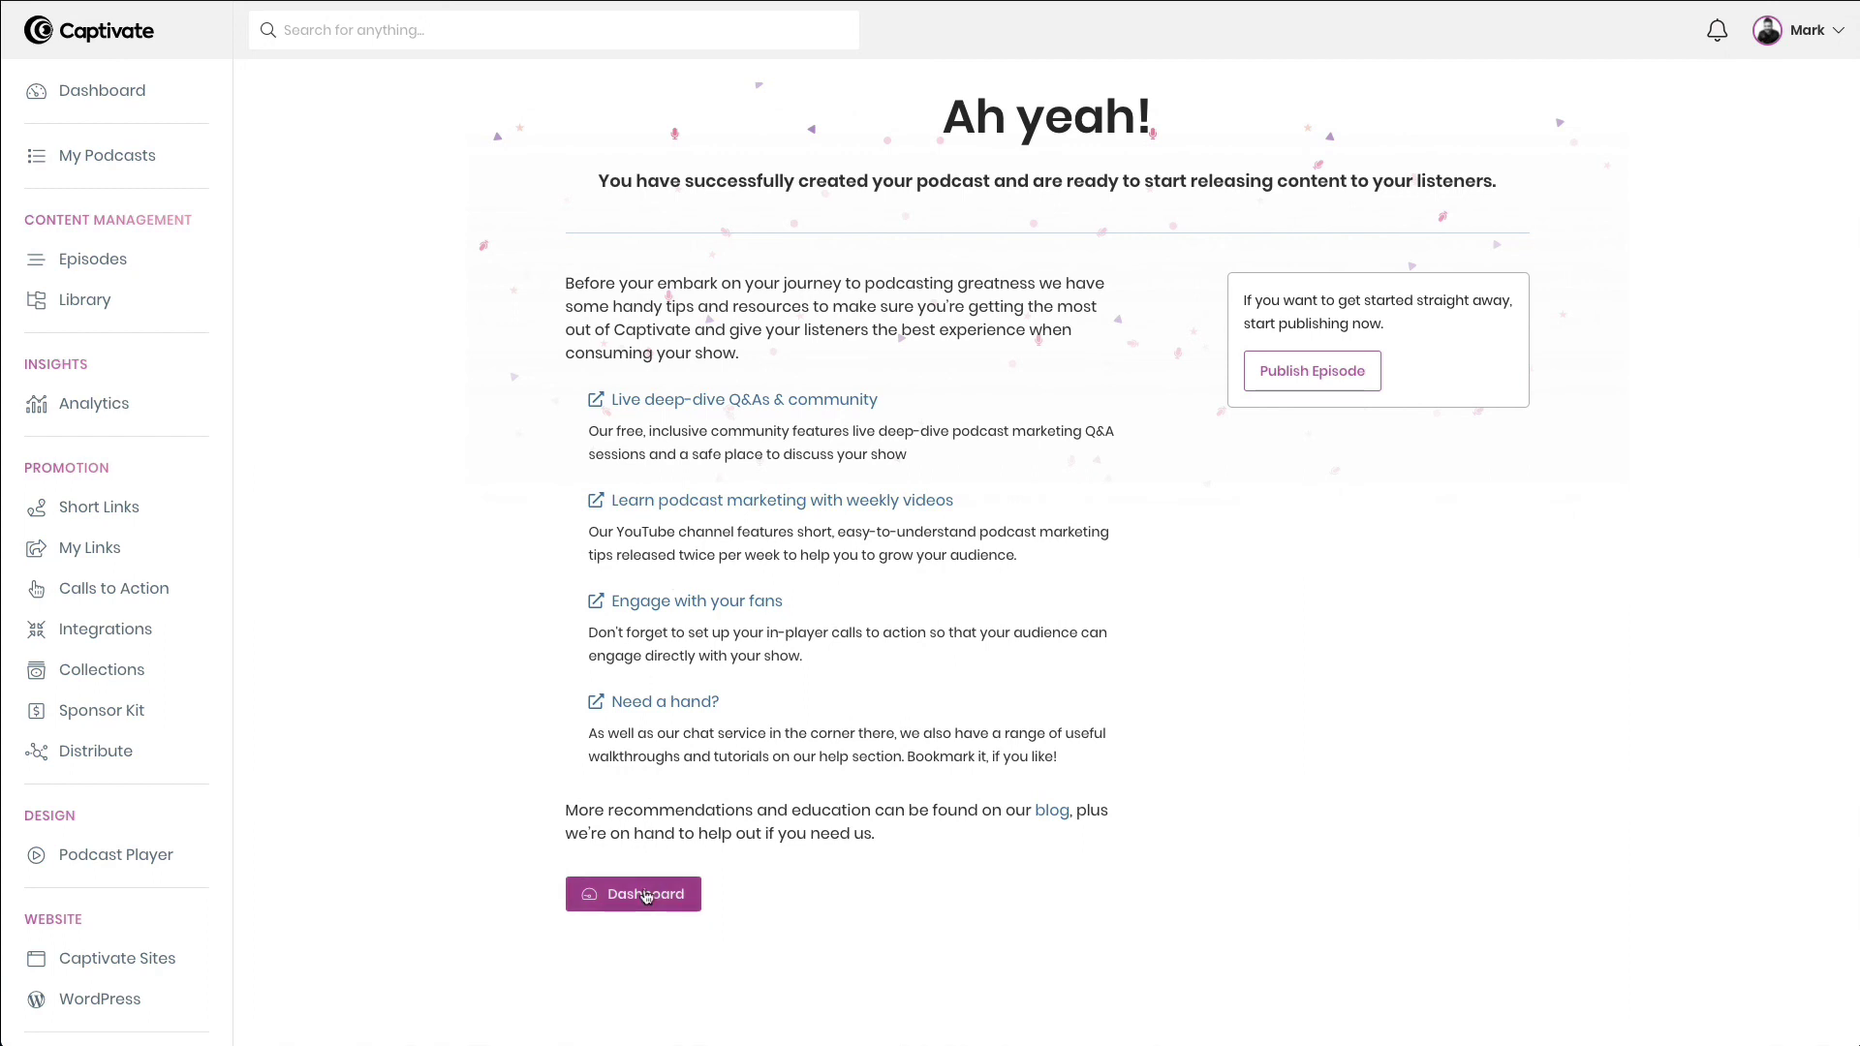
{"action": "left_click", "coordinate": [340, 356]}
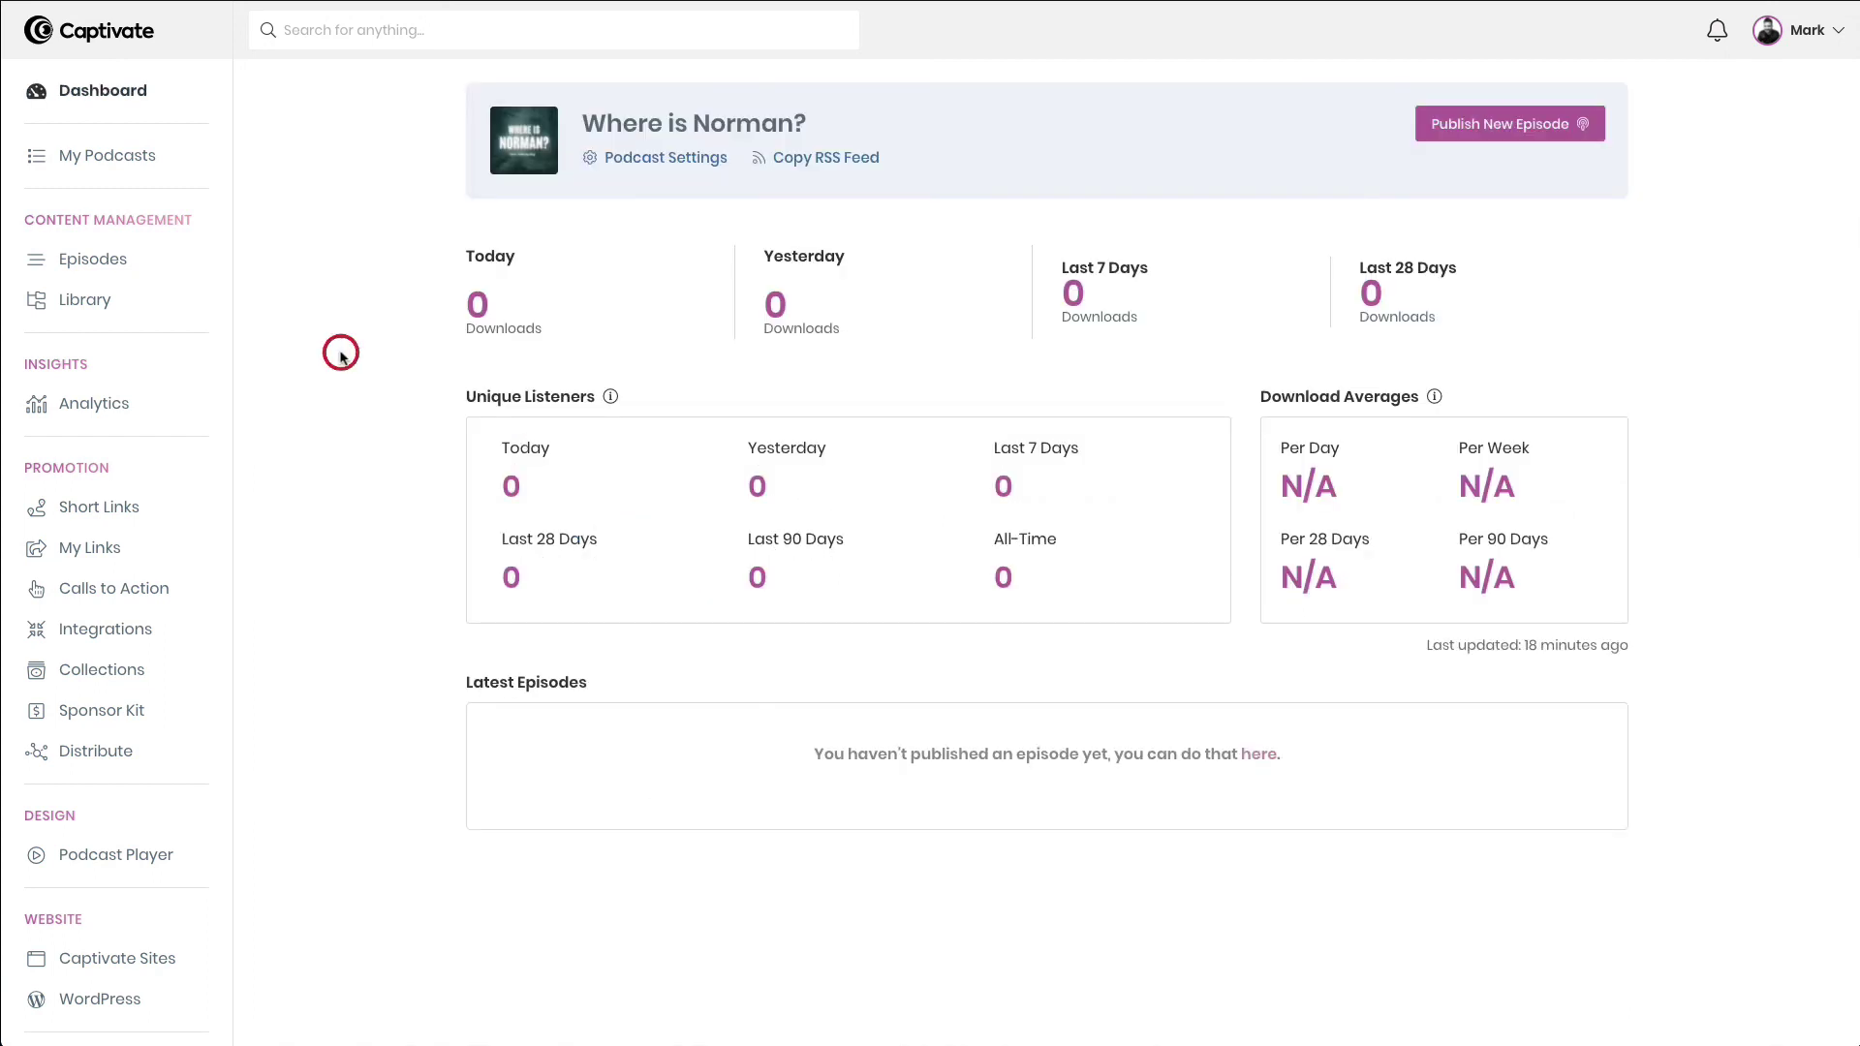